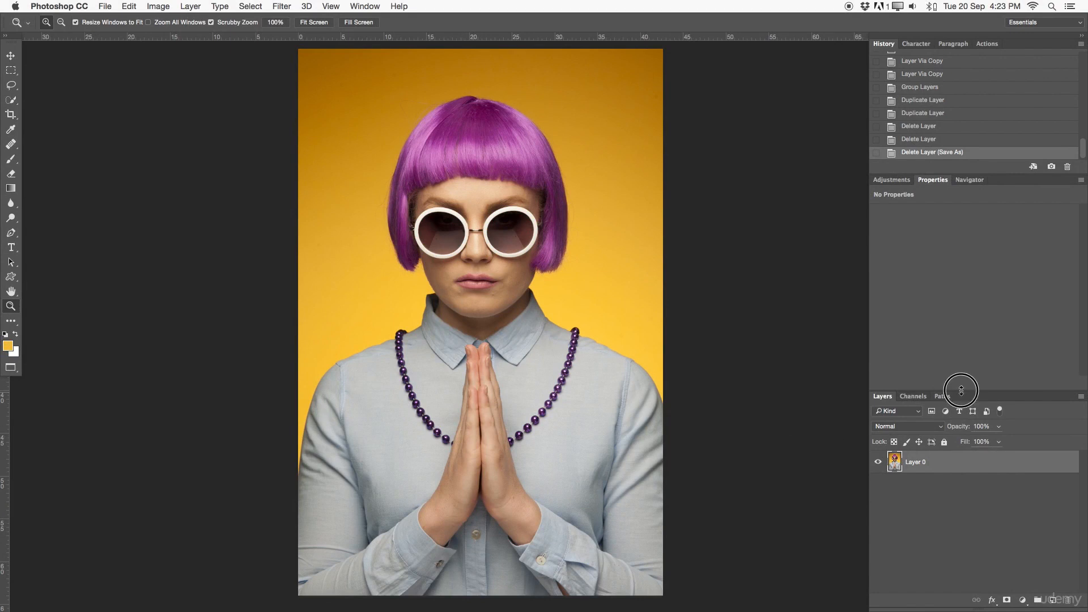
Enlarge the layer list area and name a new saved version of the document 2.psd in the Photoshop Beginner folder.
{"action": "left_click_drag", "start_coordinate": [957, 391], "coordinate": [951, 253]}
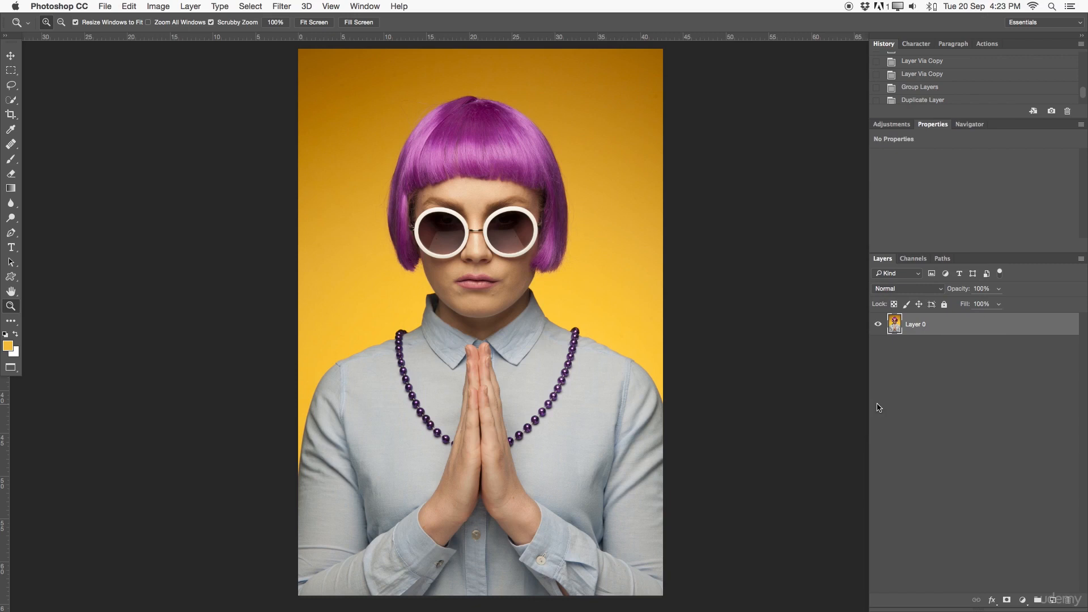
{"action": "left_click", "coordinate": [111, 5]}
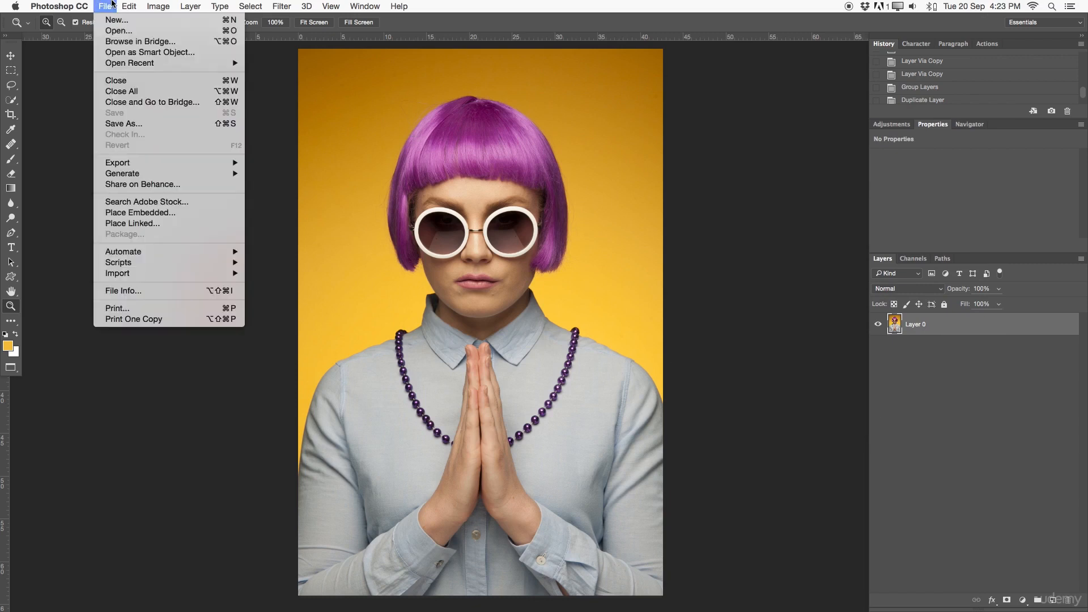
{"action": "left_click", "coordinate": [134, 124]}
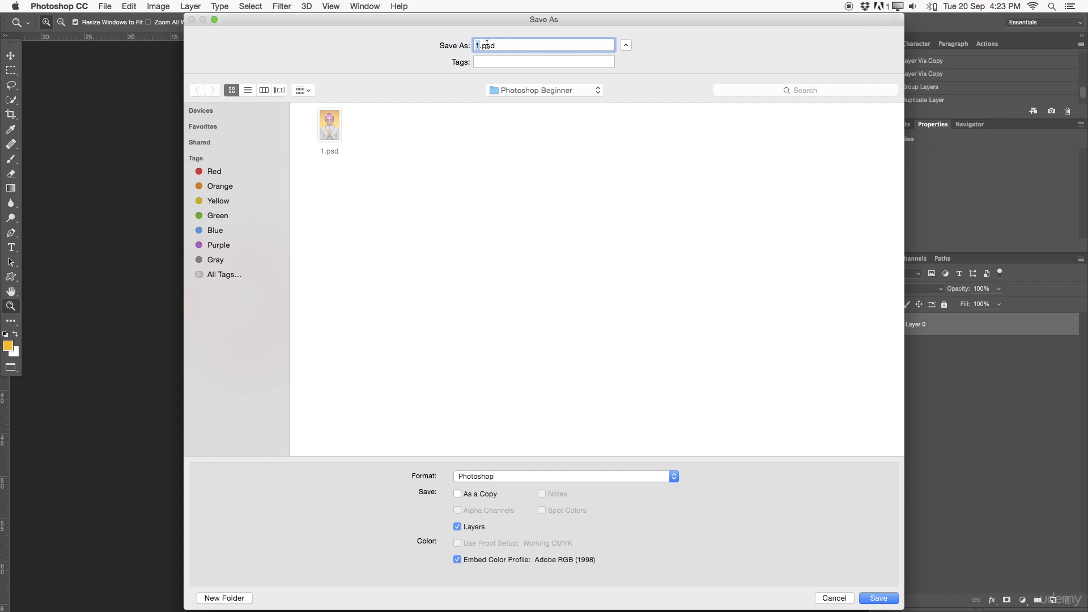
{"action": "type", "text": "2"}
{"action": "left_click", "coordinate": [528, 92]}
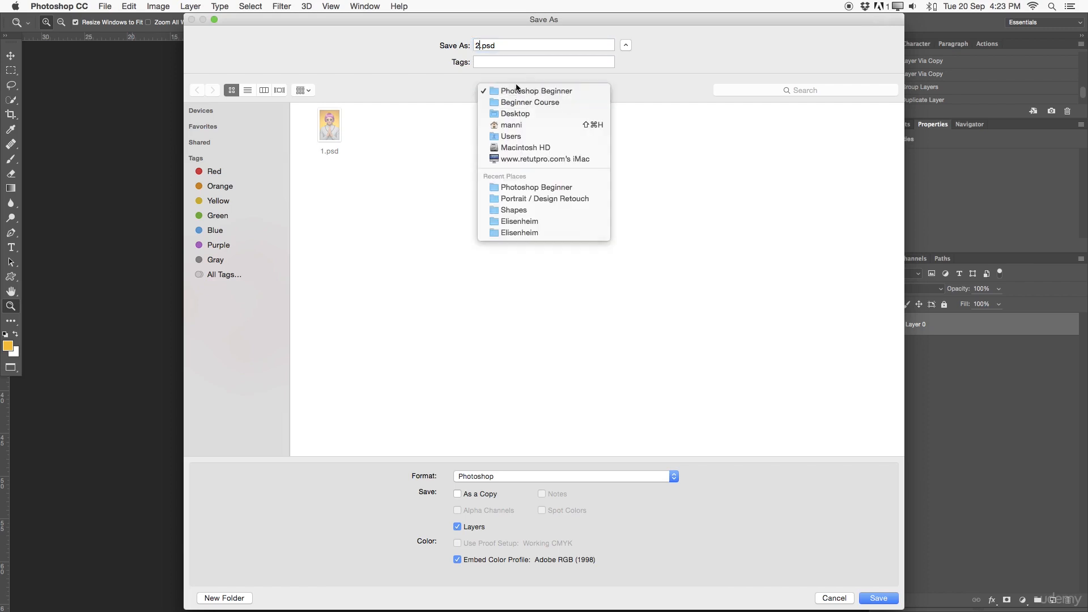
{"action": "left_click", "coordinate": [641, 119]}
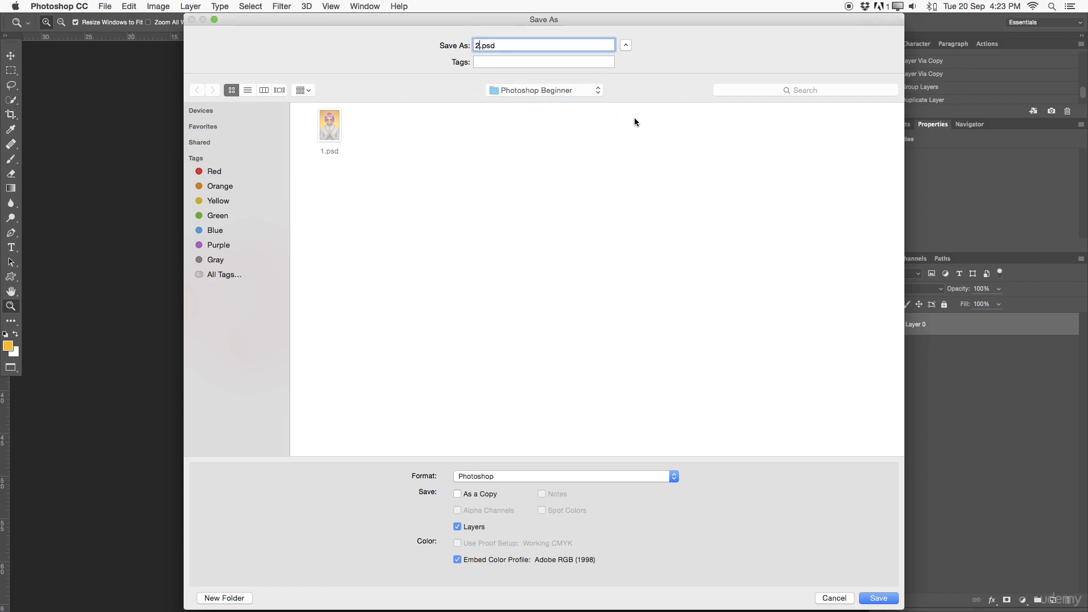
Save 2.psd in Photoshop format with Layers kept and Maximize Compatibility enabled.
{"action": "left_click", "coordinate": [482, 477]}
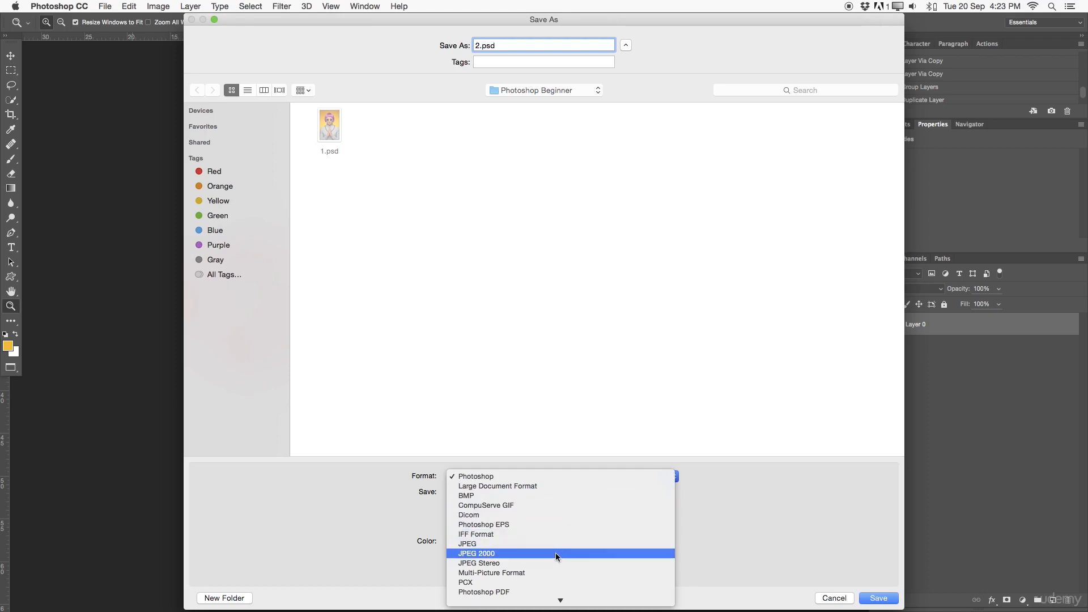
{"action": "scroll", "coordinate": [556, 552], "scroll_direction": "down", "scroll_amount": 4}
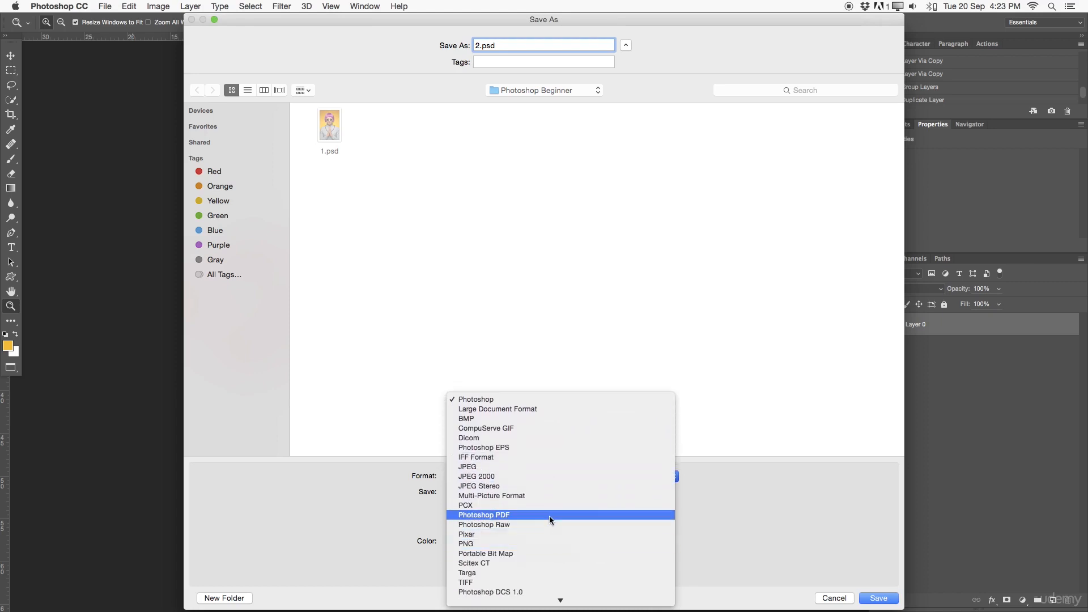
{"action": "scroll", "coordinate": [549, 516], "scroll_direction": "down", "scroll_amount": 1}
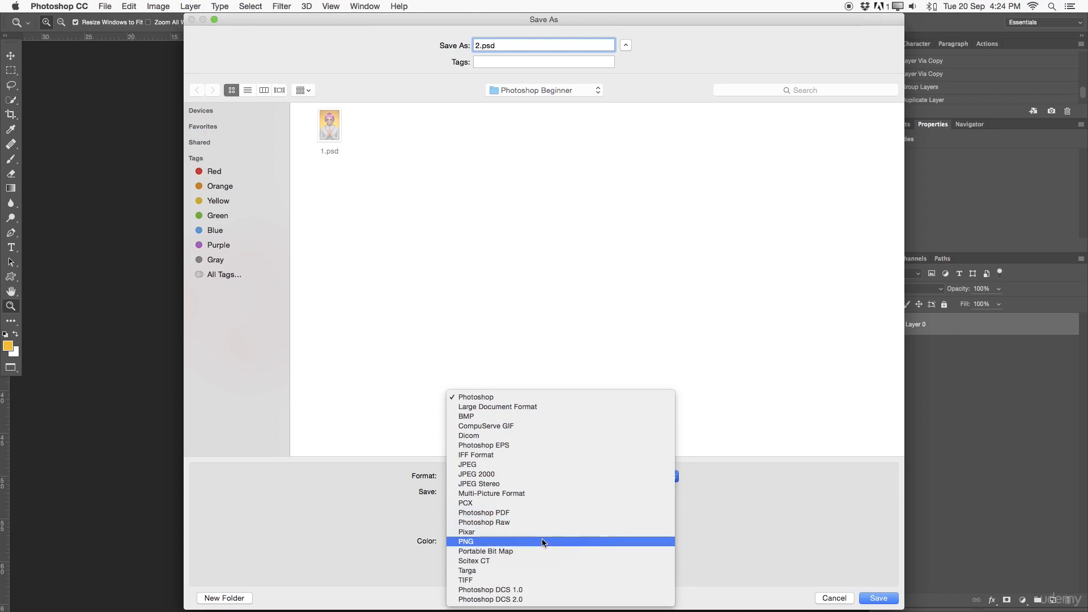
{"action": "left_click", "coordinate": [526, 400]}
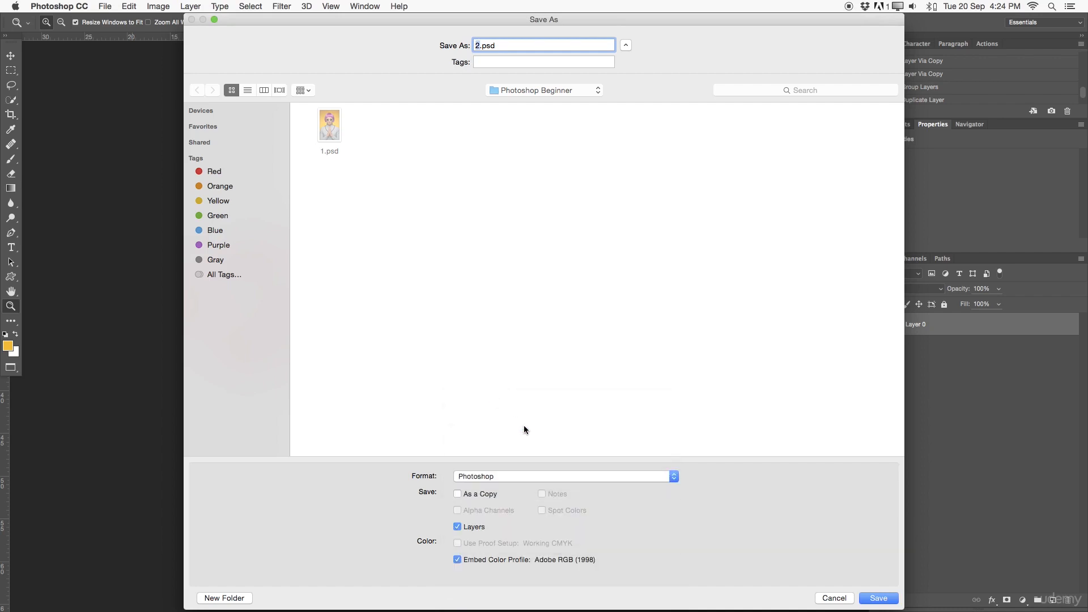
{"action": "left_click", "coordinate": [458, 527]}
{"action": "left_click", "coordinate": [458, 527]}
{"action": "left_click", "coordinate": [875, 598]}
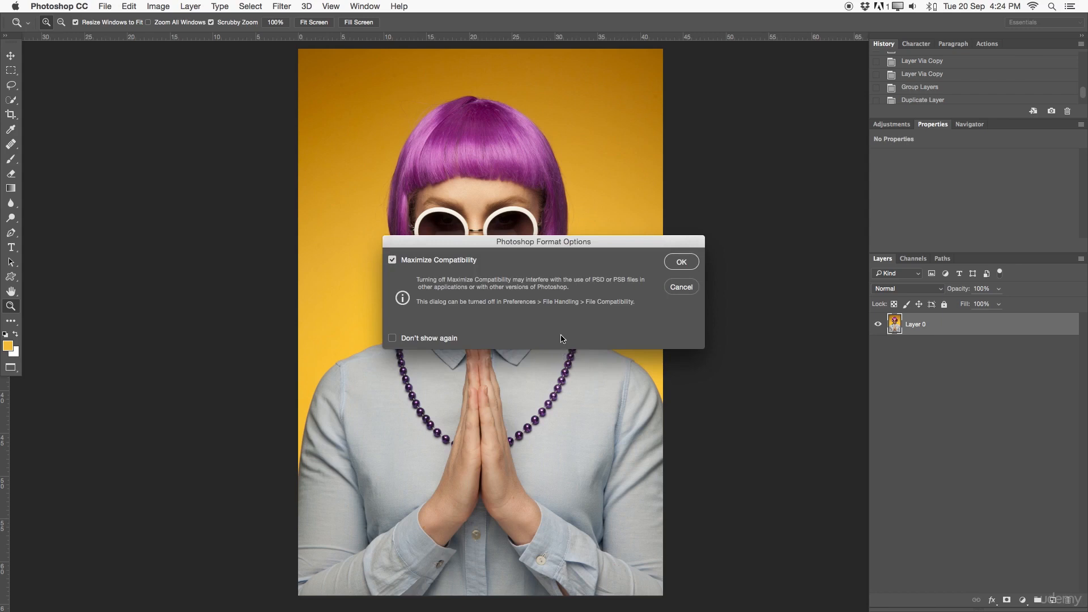
{"action": "left_click", "coordinate": [673, 263]}
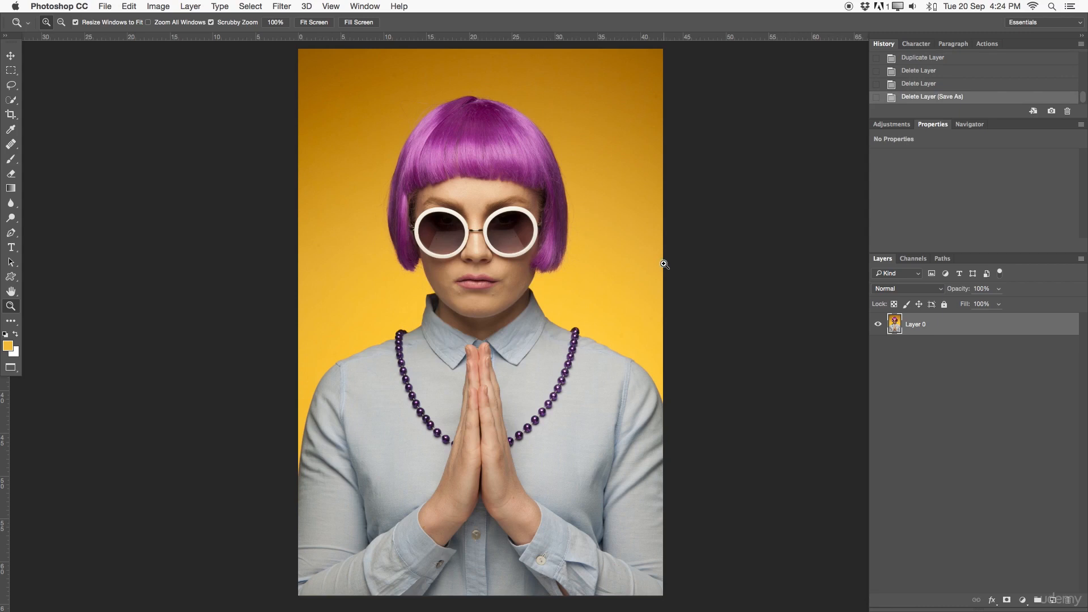
Switch the screen mode to show the photo in a standard floating document window.
{"action": "key", "text": "f"}
{"action": "key", "text": "f"}
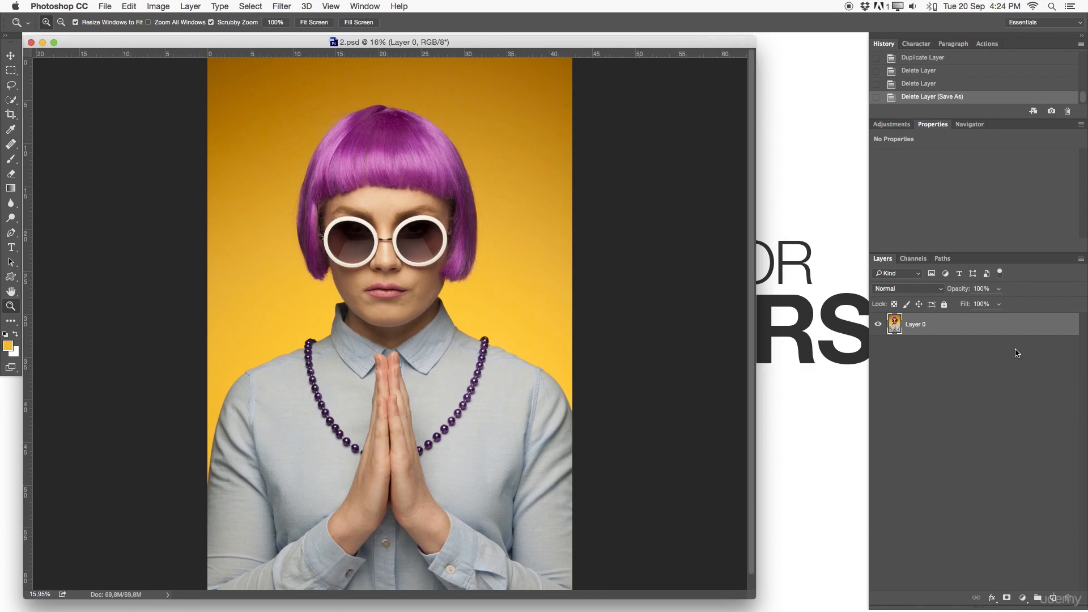
Duplicate Layer 0 more than twenty times to build up a large stack of identical layers.
{"action": "key", "text": "super+j"}
{"action": "key", "text": "super+j"}
{"action": "key", "text": "super+j"}
{"action": "key", "text": "super+j"}
{"action": "key", "text": "super+j"}
{"action": "key", "text": "super+j"}
{"action": "key", "text": "super+j"}
{"action": "key", "text": "super+j"}
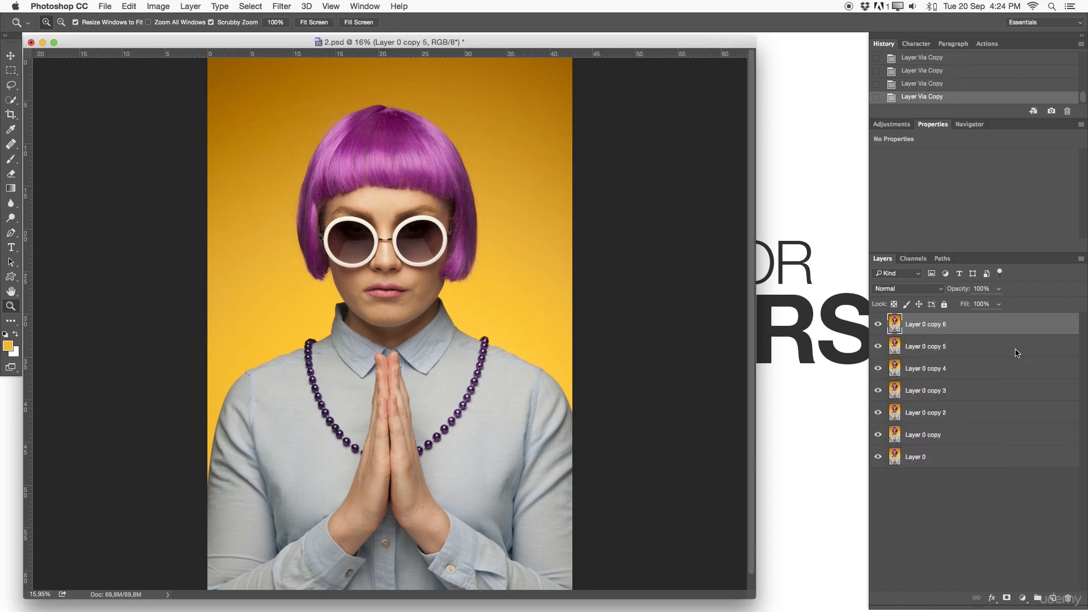
{"action": "key", "text": "super+j"}
{"action": "key", "text": "super+j"}
{"action": "key", "text": "super+j"}
{"action": "key", "text": "super+j"}
{"action": "key", "text": "super+j"}
{"action": "key", "text": "super+j"}
{"action": "key", "text": "super+j"}
{"action": "key", "text": "super+j"}
{"action": "key", "text": "super+j"}
{"action": "key", "text": "super+j"}
{"action": "key", "text": "super+j"}
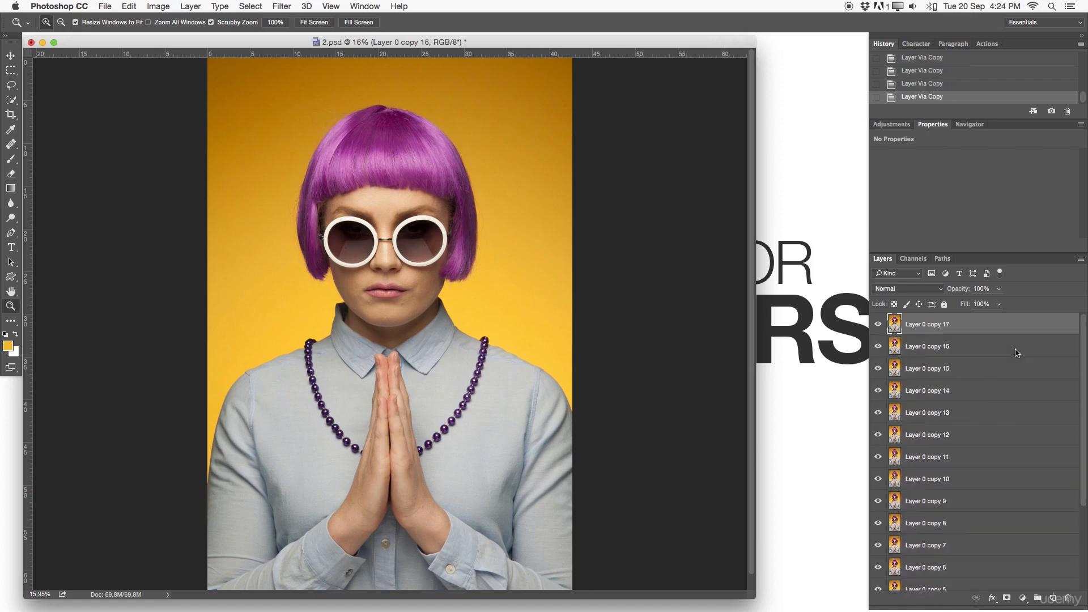
{"action": "key", "text": "super+j"}
{"action": "key", "text": "super+j"}
{"action": "key", "text": "super+j"}
{"action": "key", "text": "super+j"}
{"action": "key", "text": "super+j"}
Group all the copies above Layer 0 and delete the whole group.
{"action": "scroll", "coordinate": [988, 370], "scroll_direction": "down", "scroll_amount": 4}
{"action": "scroll", "coordinate": [989, 370], "scroll_direction": "down", "scroll_amount": 3}
{"action": "left_click", "coordinate": [981, 558], "text": "shift"}
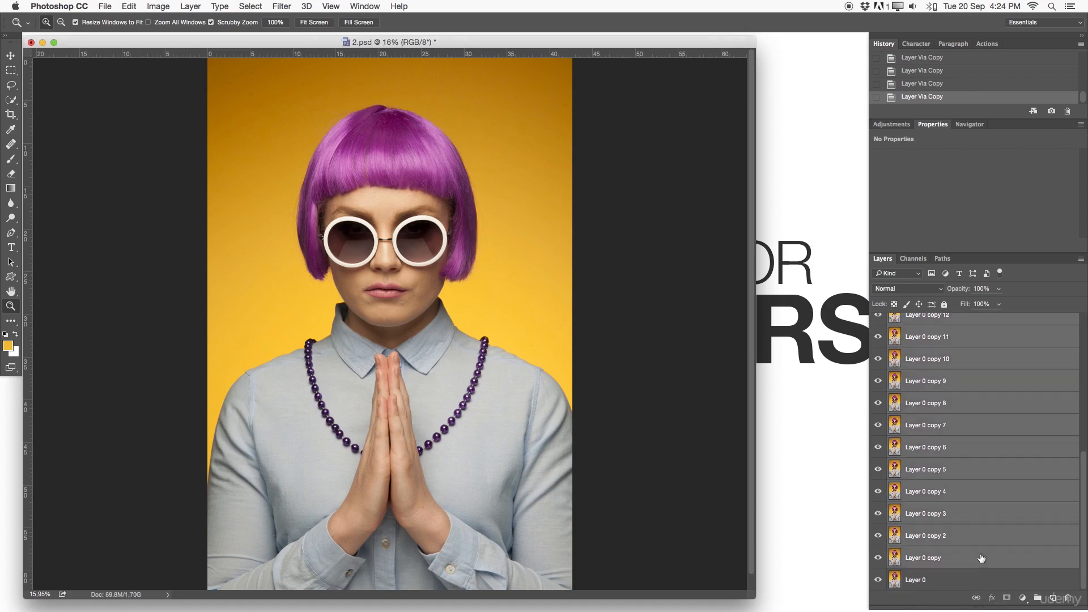
{"action": "key", "text": "super+g"}
{"action": "left_click", "coordinate": [878, 319]}
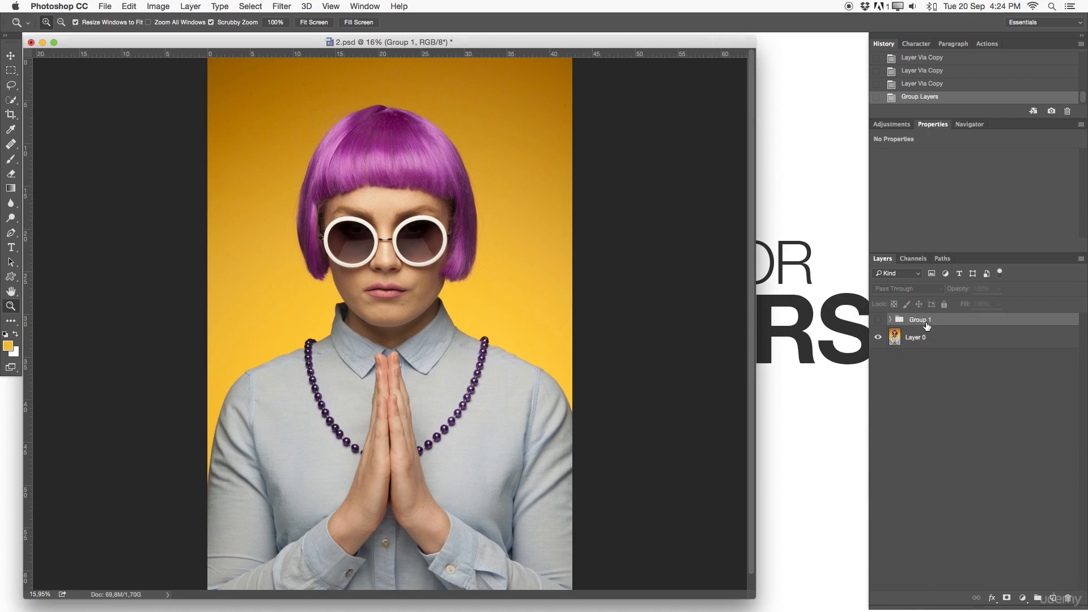
{"action": "key", "text": "BackSpace"}
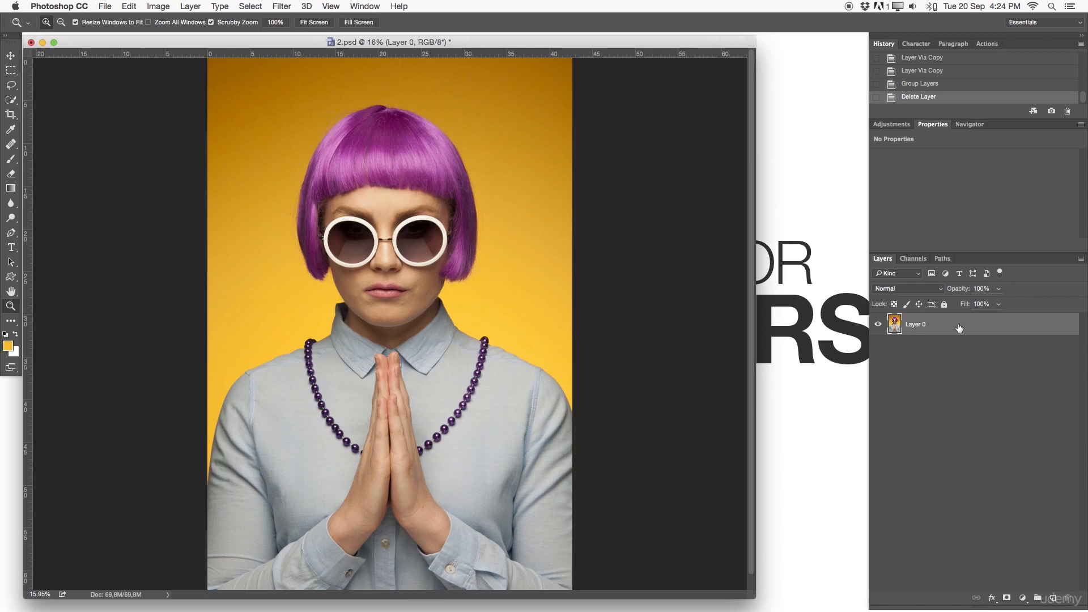
Duplicate Layer 0 18 times to increase the document's size.
{"action": "key", "text": "ctrl+j"}
{"action": "key", "text": "ctrl+j"}
{"action": "key", "text": "ctrl+j"}
{"action": "key", "text": "ctrl+j"}
{"action": "key", "text": "ctrl+j"}
{"action": "key", "text": "ctrl+j"}
{"action": "key", "text": "ctrl+j"}
{"action": "key", "text": "ctrl+j"}
{"action": "key", "text": "ctrl+j"}
{"action": "key", "text": "ctrl+j"}
{"action": "key", "text": "ctrl+j"}
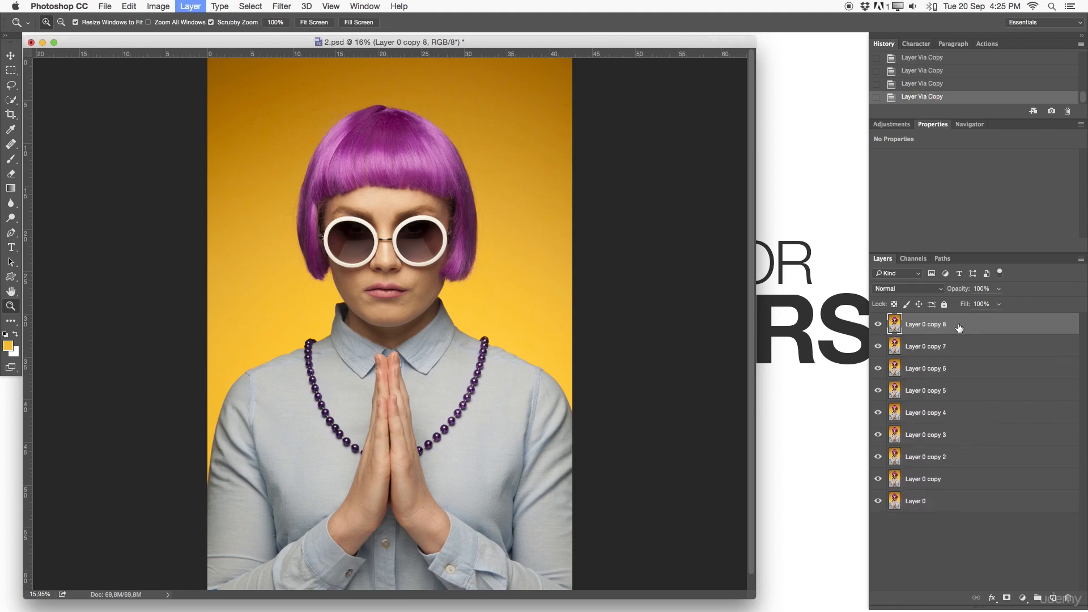
{"action": "key", "text": "ctrl+j"}
{"action": "key", "text": "ctrl+j"}
{"action": "key", "text": "ctrl+j"}
{"action": "key", "text": "ctrl+j"}
{"action": "key", "text": "ctrl+j"}
{"action": "key", "text": "ctrl+j"}
{"action": "key", "text": "ctrl+j"}
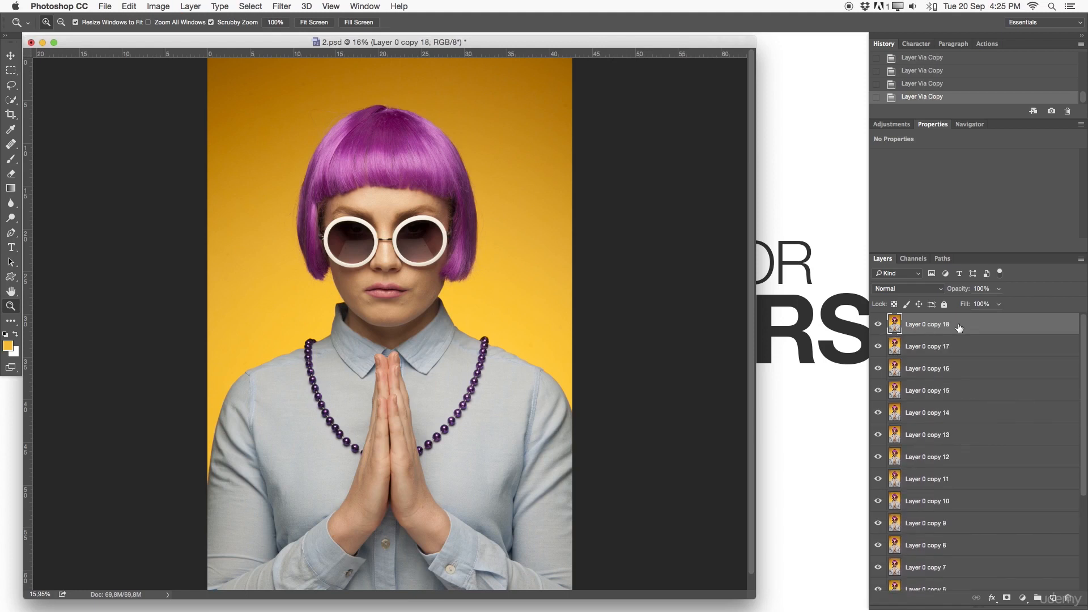
Group all the Layer 0 copies and duplicate the group four times.
{"action": "left_click", "coordinate": [949, 550], "text": "shift"}
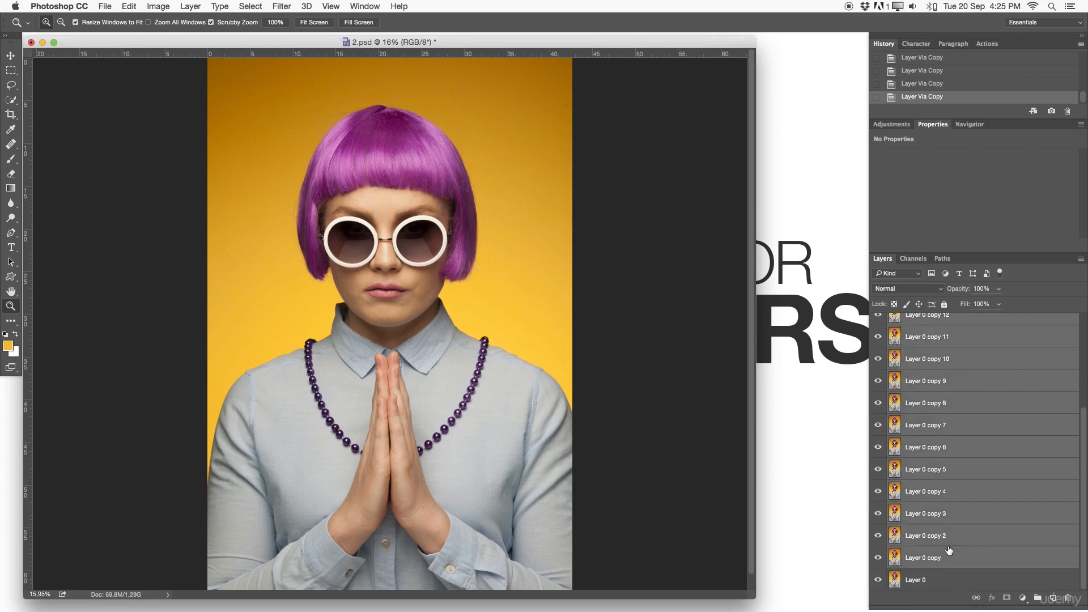
{"action": "key", "text": "ctrl+g"}
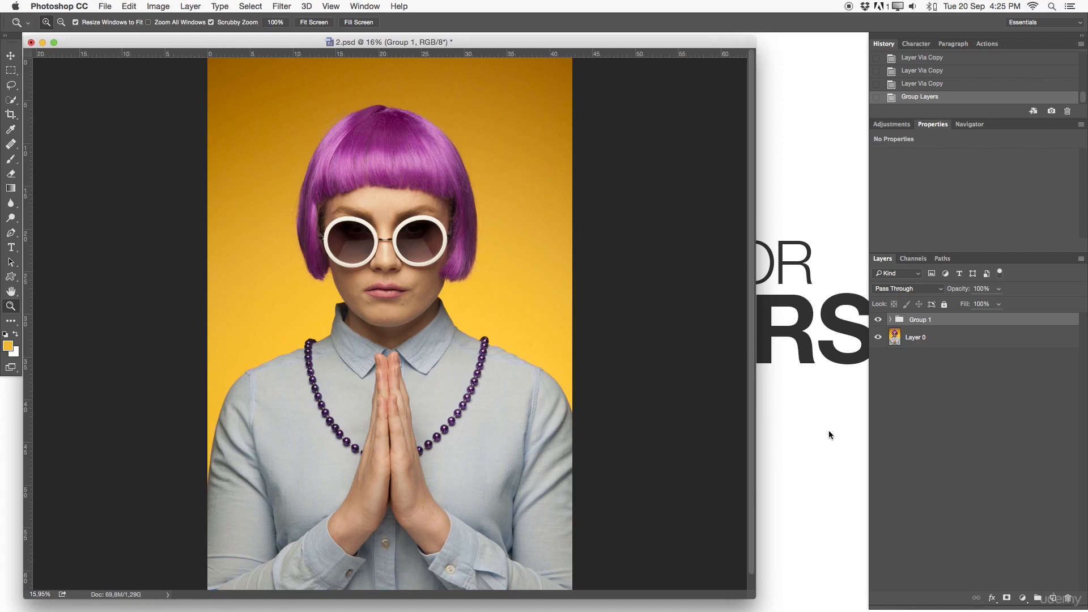
{"action": "key", "text": "ctrl+j"}
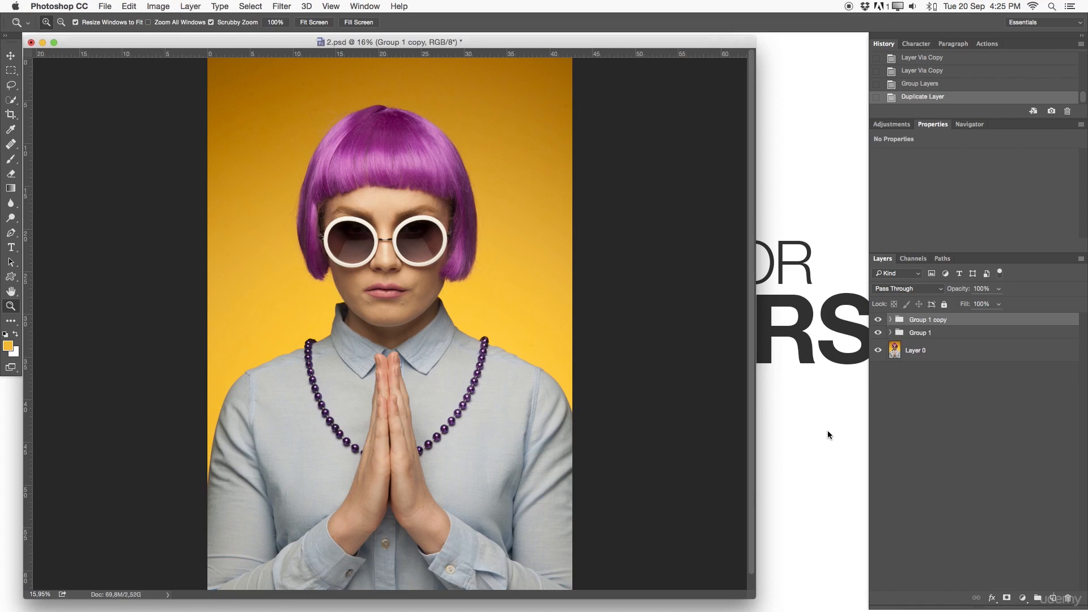
{"action": "key", "text": "ctrl+j"}
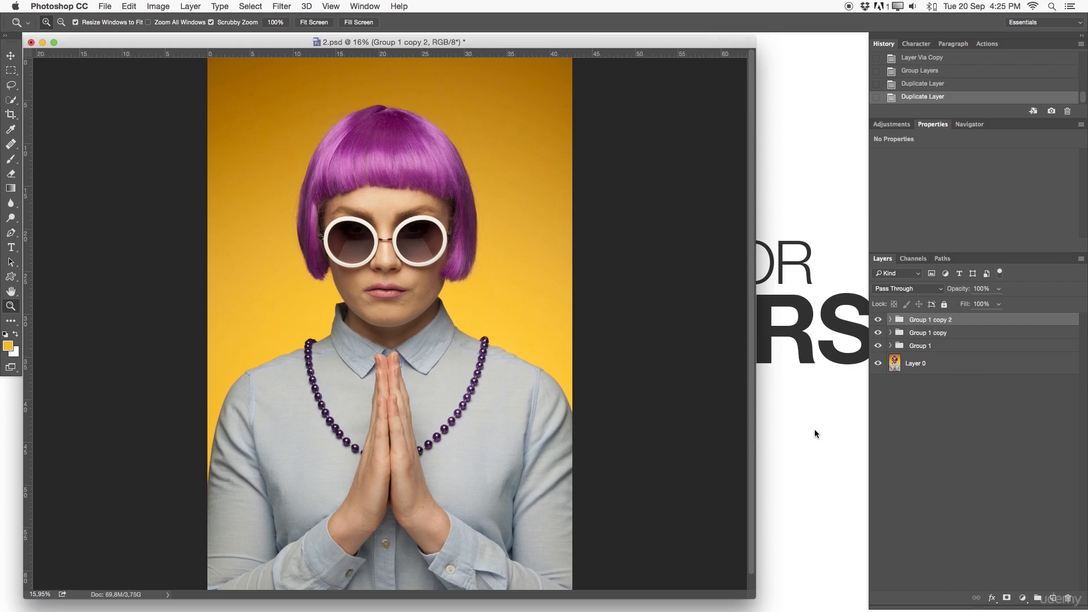
{"action": "key", "text": "ctrl+j"}
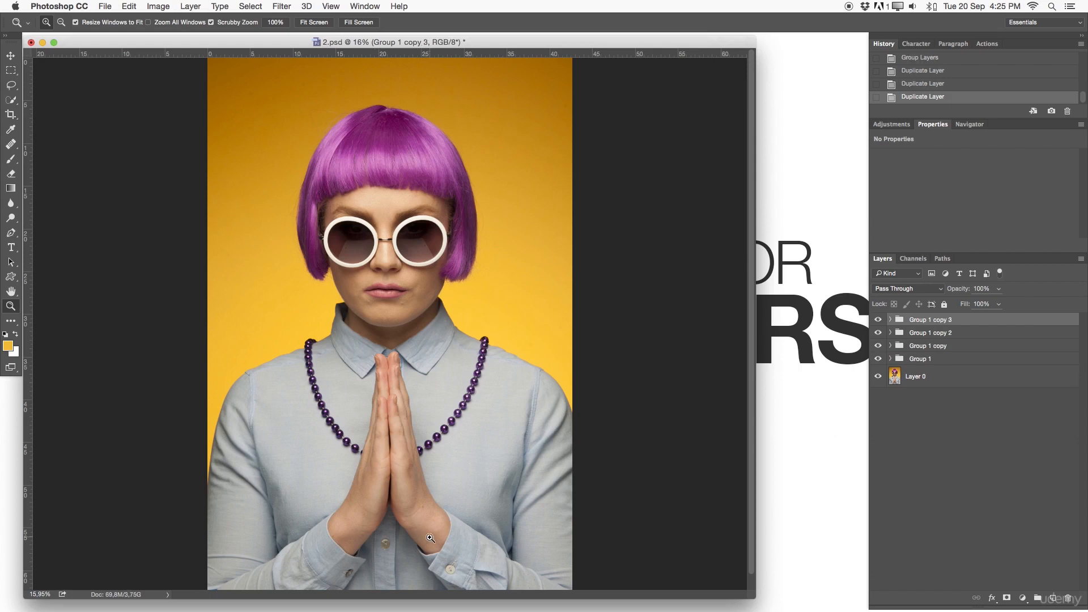
{"action": "key", "text": "ctrl+j"}
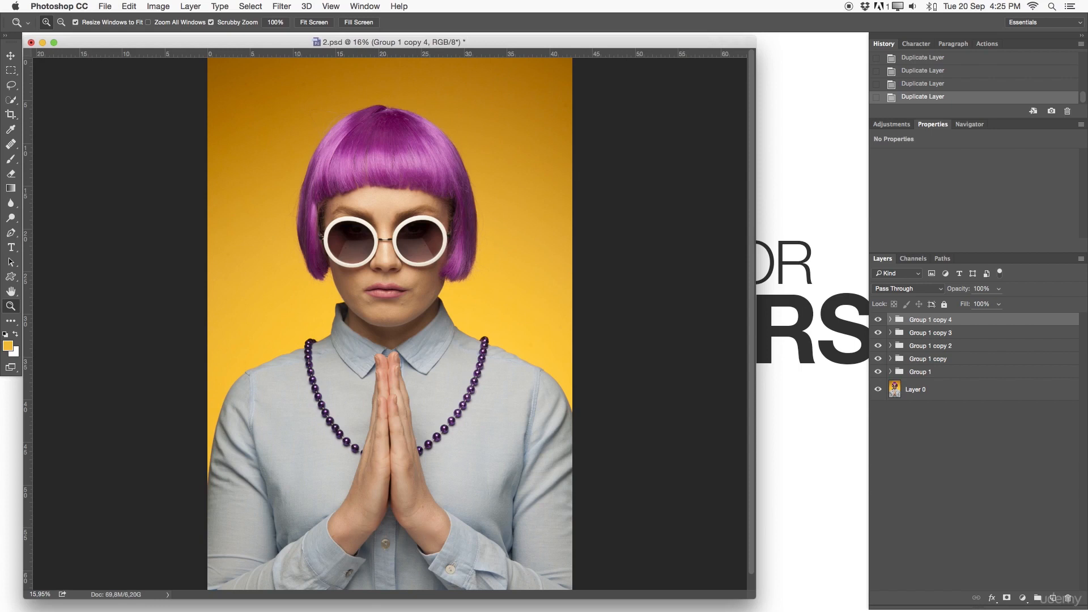
Try to save the multi-group document as 3.psd in Photoshop format with its layers.
{"action": "left_click", "coordinate": [106, 6]}
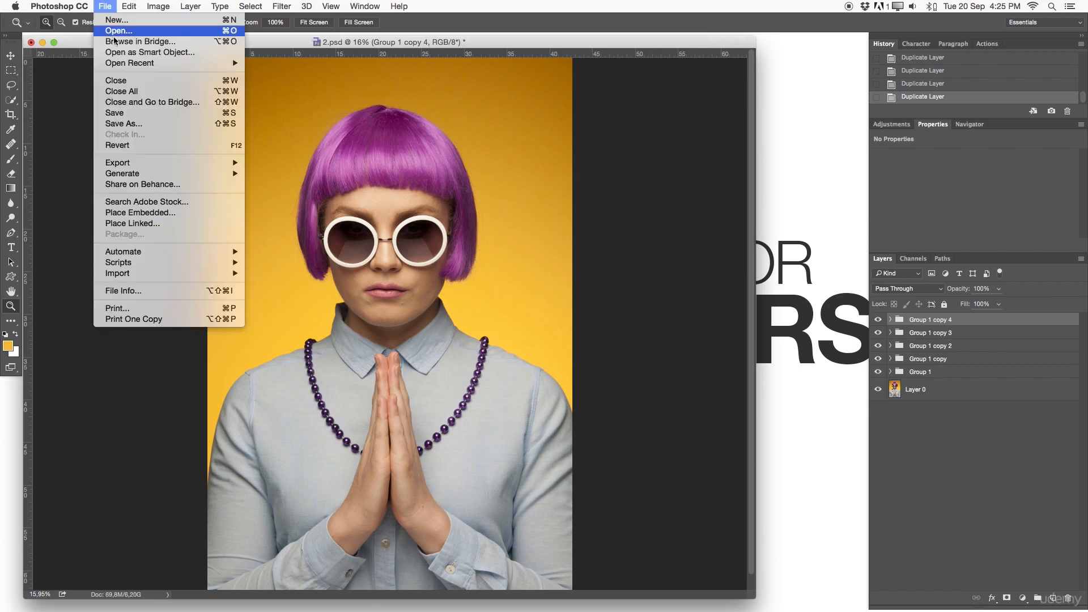
{"action": "left_click", "coordinate": [131, 125]}
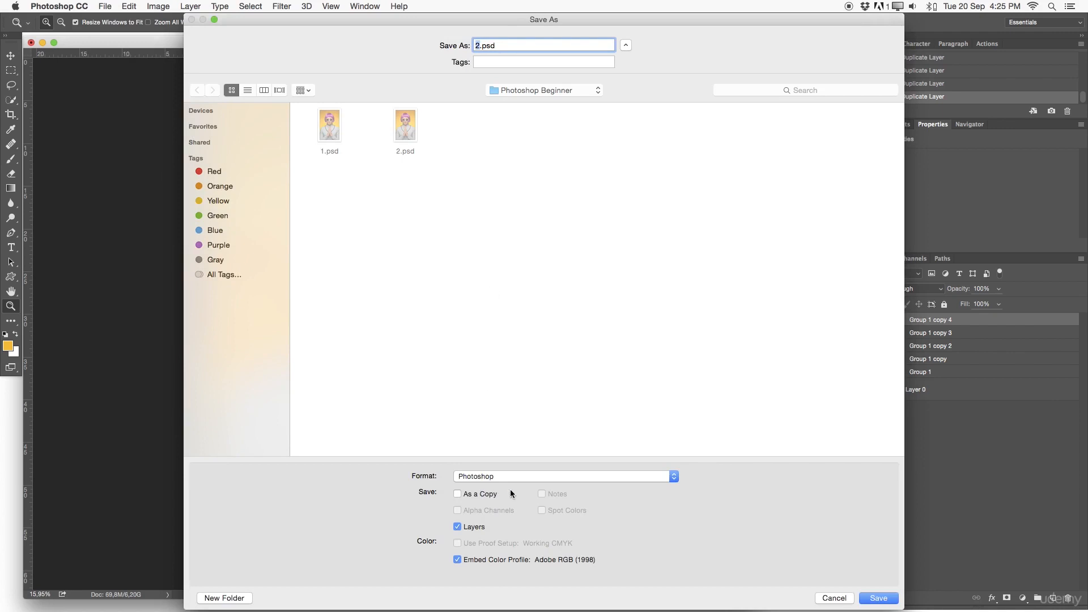
{"action": "left_click", "coordinate": [865, 597]}
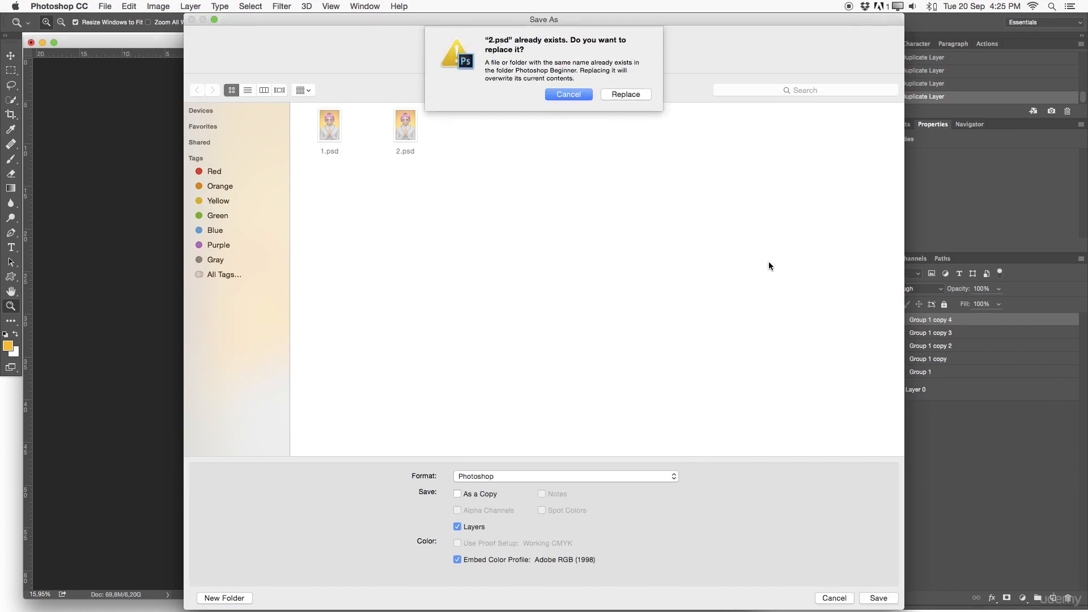
{"action": "left_click", "coordinate": [559, 95]}
{"action": "left_click", "coordinate": [471, 44]}
{"action": "key", "text": "Delete"}
{"action": "type", "text": "3"}
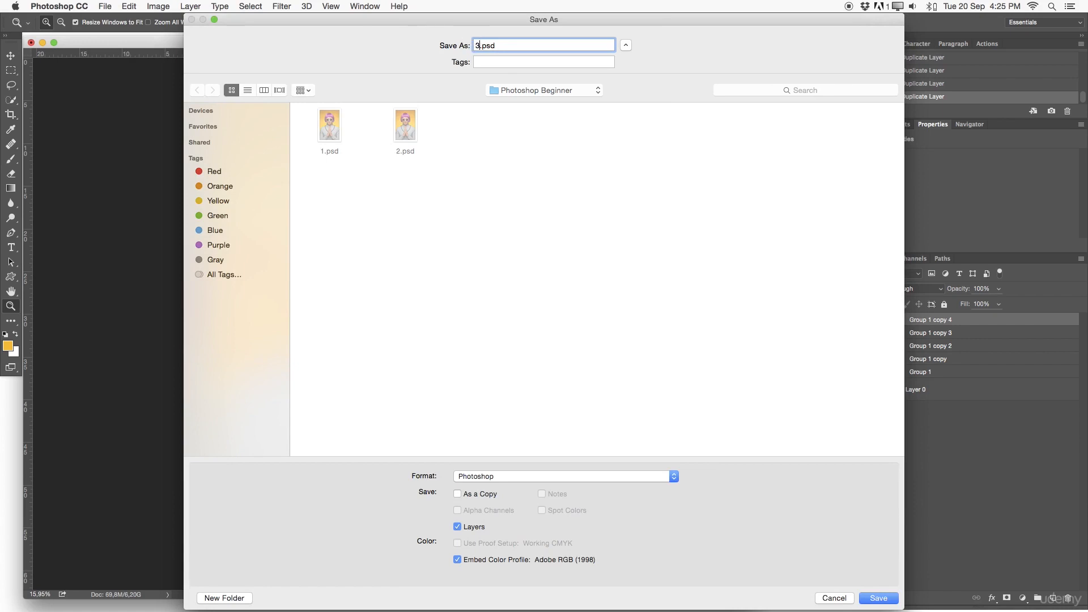
{"action": "left_click", "coordinate": [866, 597]}
{"action": "left_click", "coordinate": [681, 261]}
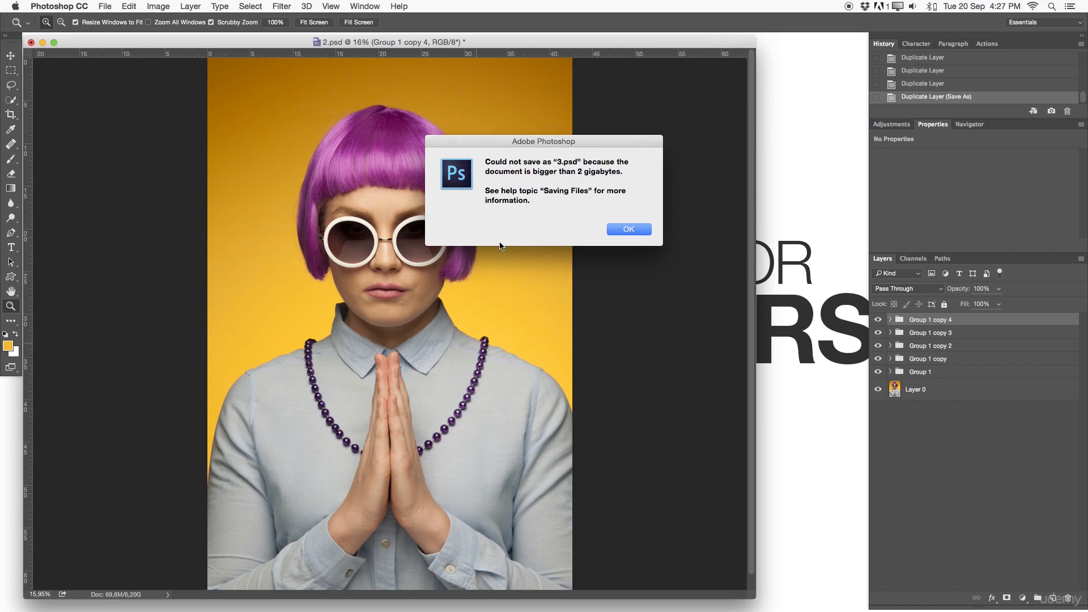
{"action": "left_click", "coordinate": [630, 232]}
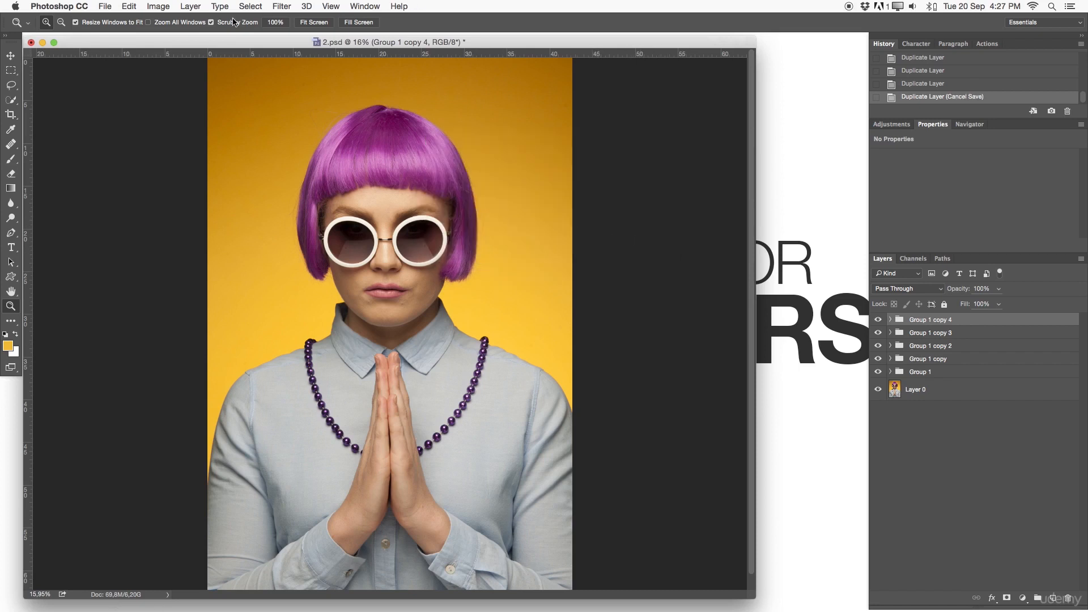
Save the document with the name 3 in Large Document Format, keeping its layers.
{"action": "left_click", "coordinate": [108, 6]}
{"action": "left_click", "coordinate": [130, 123]}
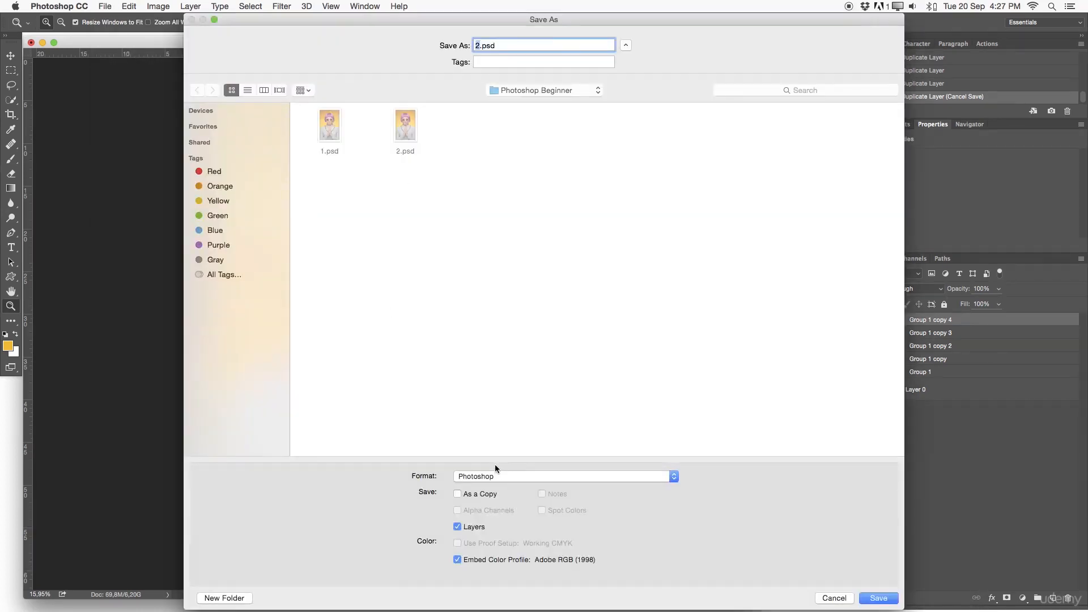
{"action": "type", "text": "3"}
{"action": "left_click", "coordinate": [505, 476]}
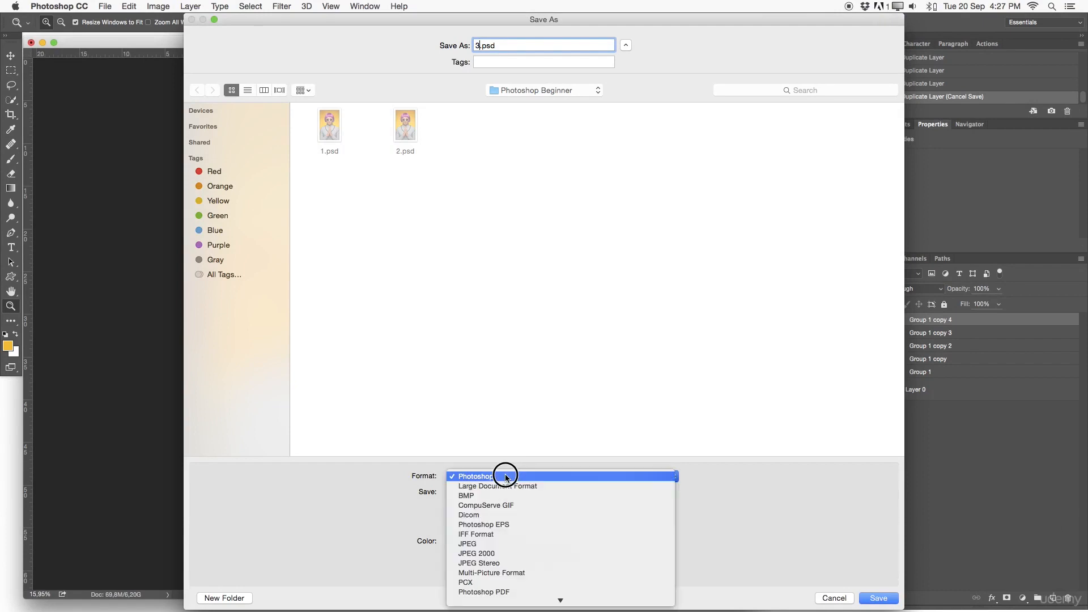
{"action": "left_click", "coordinate": [539, 486]}
{"action": "left_click", "coordinate": [878, 598]}
{"action": "left_click", "coordinate": [681, 258]}
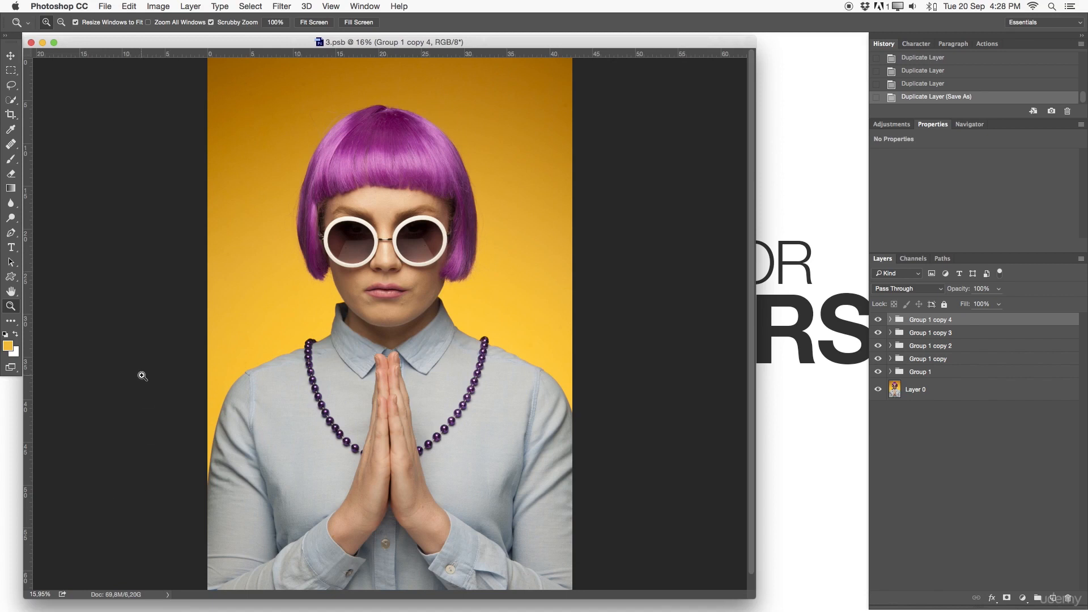
{"action": "left_click", "coordinate": [105, 6]}
{"action": "left_click", "coordinate": [125, 123]}
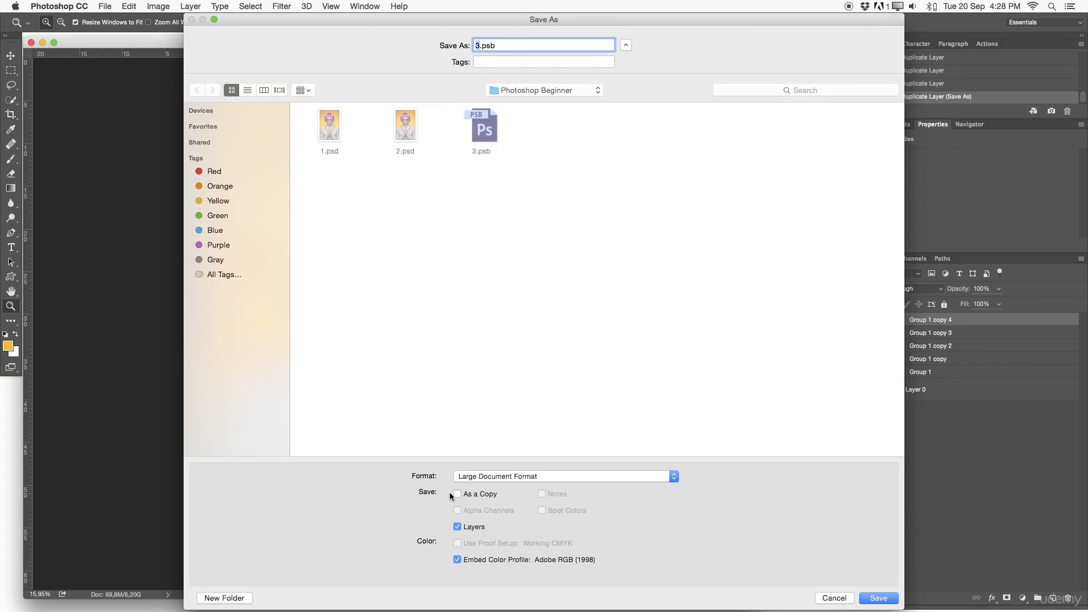
{"action": "left_click", "coordinate": [468, 478]}
{"action": "left_click", "coordinate": [480, 468]}
{"action": "left_click", "coordinate": [833, 598]}
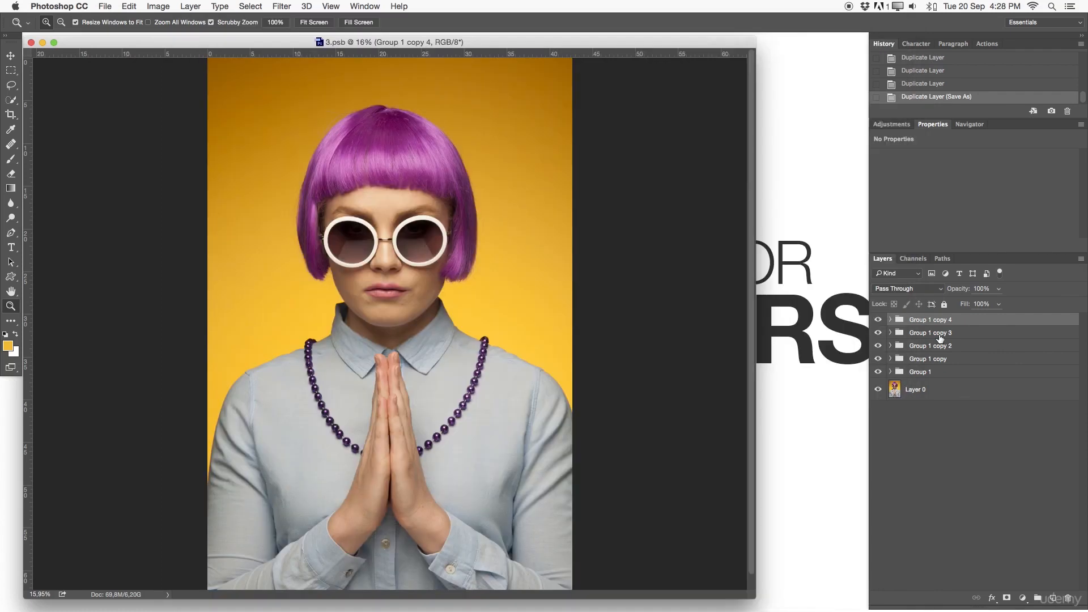
Delete all the layer groups so only Layer 0 is left, and switch to full screen mode with the menu bar.
{"action": "key", "text": "BackSpace"}
{"action": "key", "text": "BackSpace"}
{"action": "key", "text": "BackSpace"}
{"action": "key", "text": "BackSpace"}
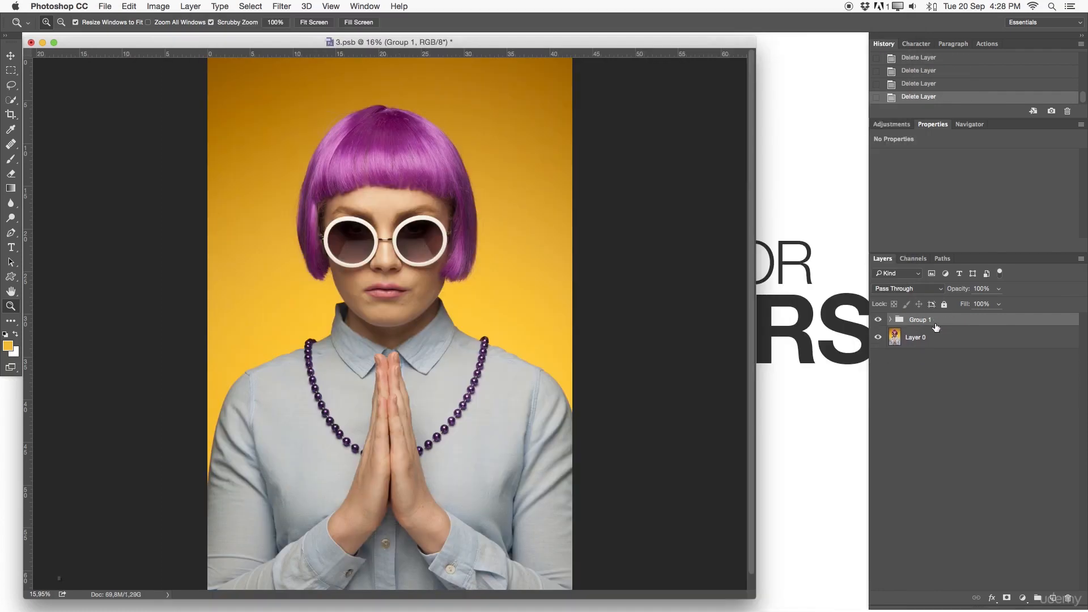
{"action": "key", "text": "f"}
{"action": "left_click_drag", "start_coordinate": [692, 252], "coordinate": [583, 254]}
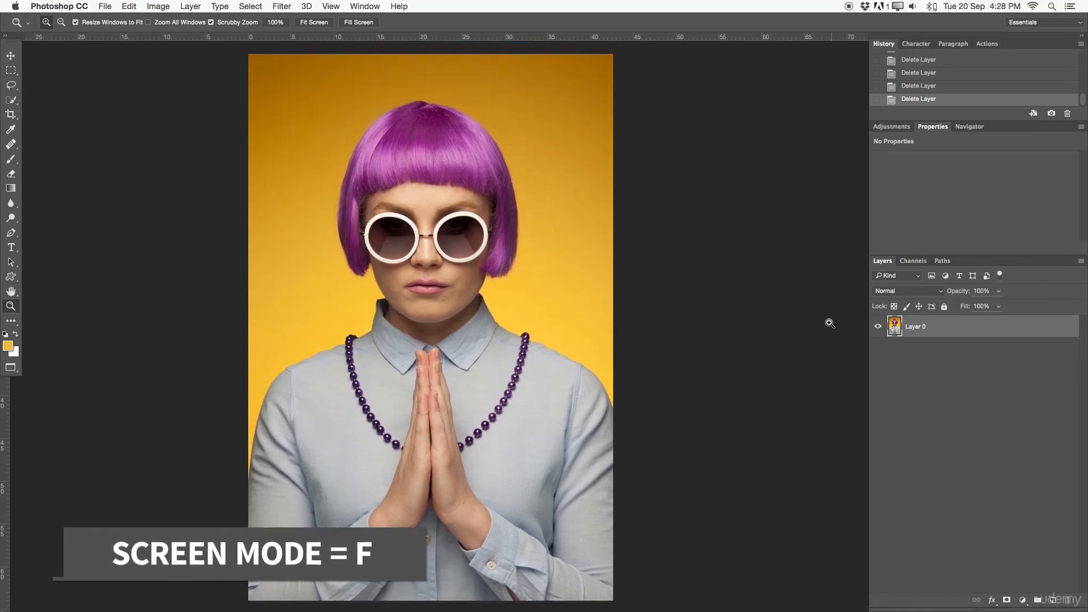
Start saving a copy of the document under the name 4 in JPEG format with the Adobe RGB (1998) profile embedded.
{"action": "left_click", "coordinate": [105, 6]}
{"action": "left_click", "coordinate": [140, 124]}
{"action": "left_click", "coordinate": [105, 6]}
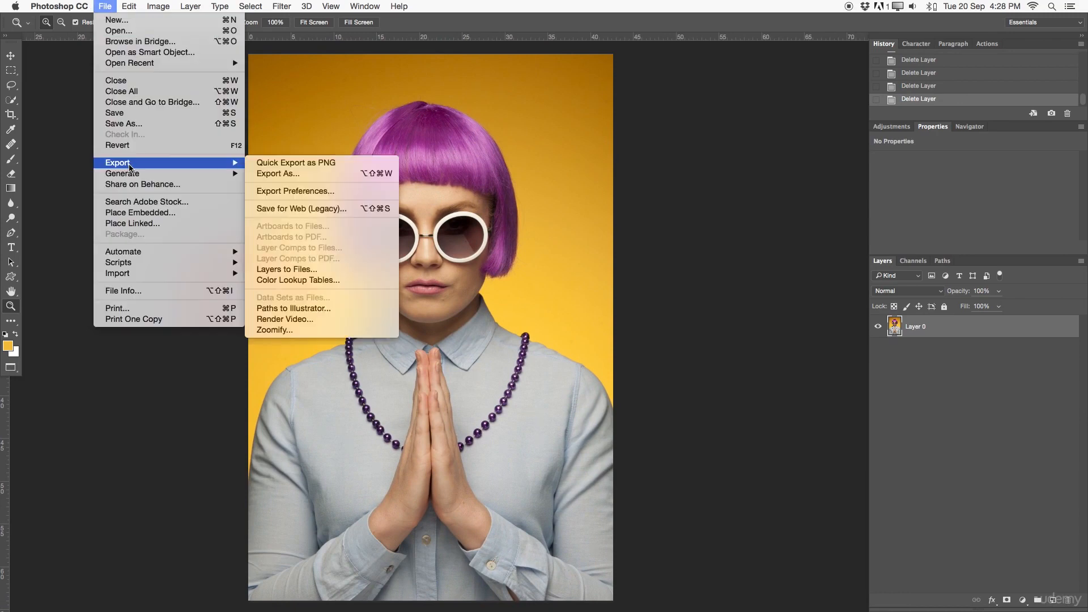
{"action": "left_click", "coordinate": [130, 123]}
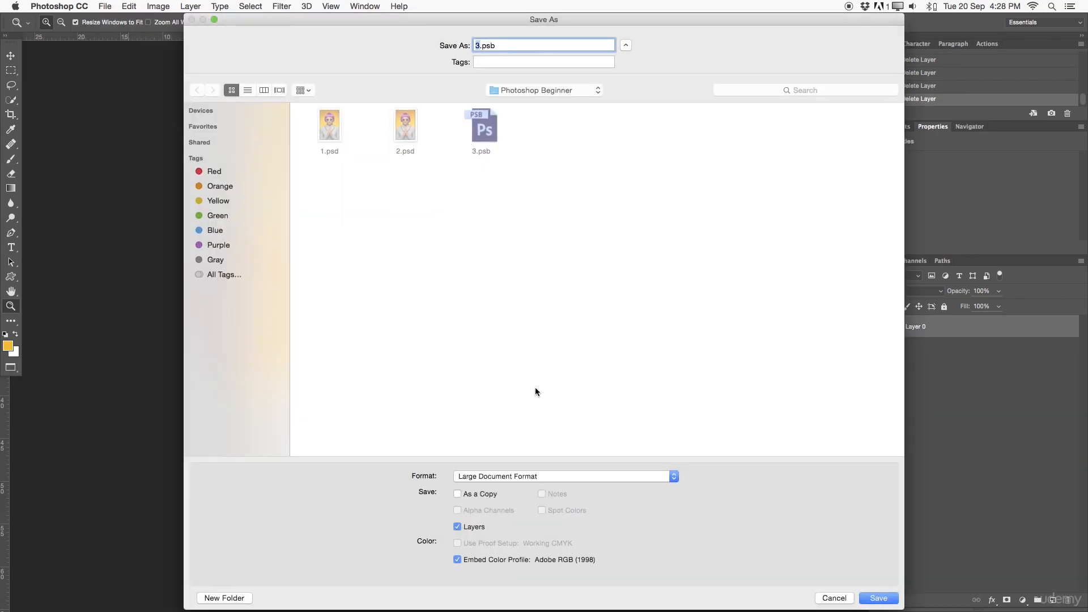
{"action": "double_click", "coordinate": [476, 45]}
{"action": "type", "text": "4"}
{"action": "left_click", "coordinate": [583, 477]}
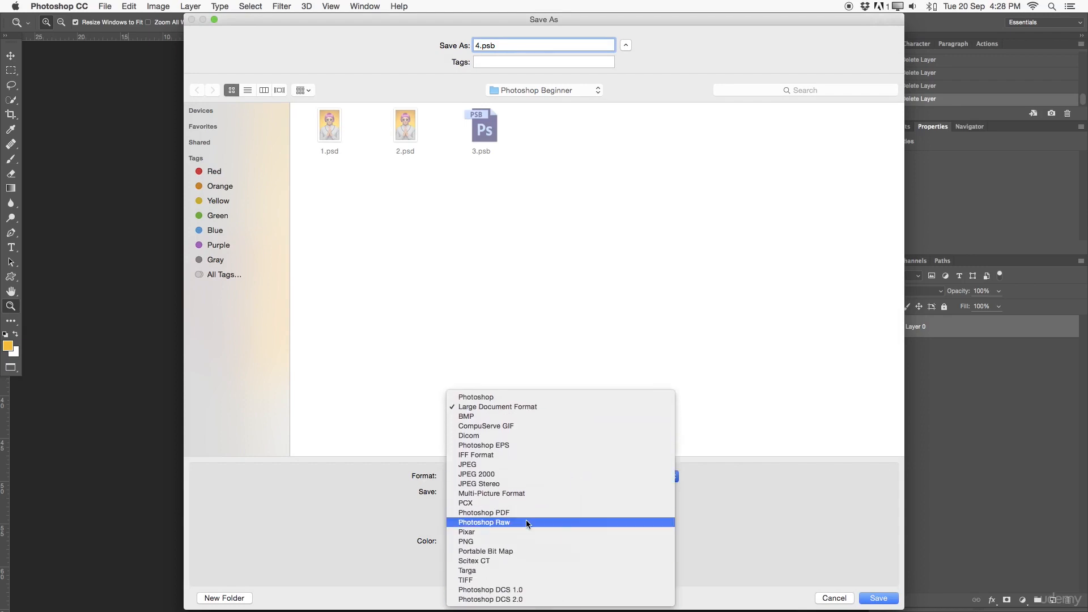
{"action": "left_click", "coordinate": [513, 469]}
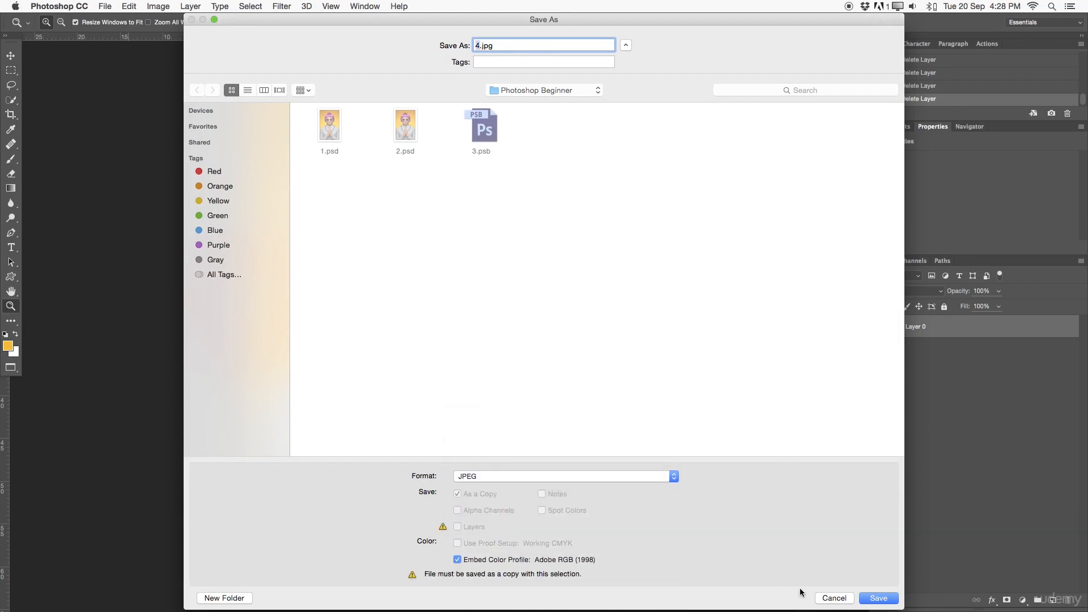
{"action": "left_click", "coordinate": [887, 596]}
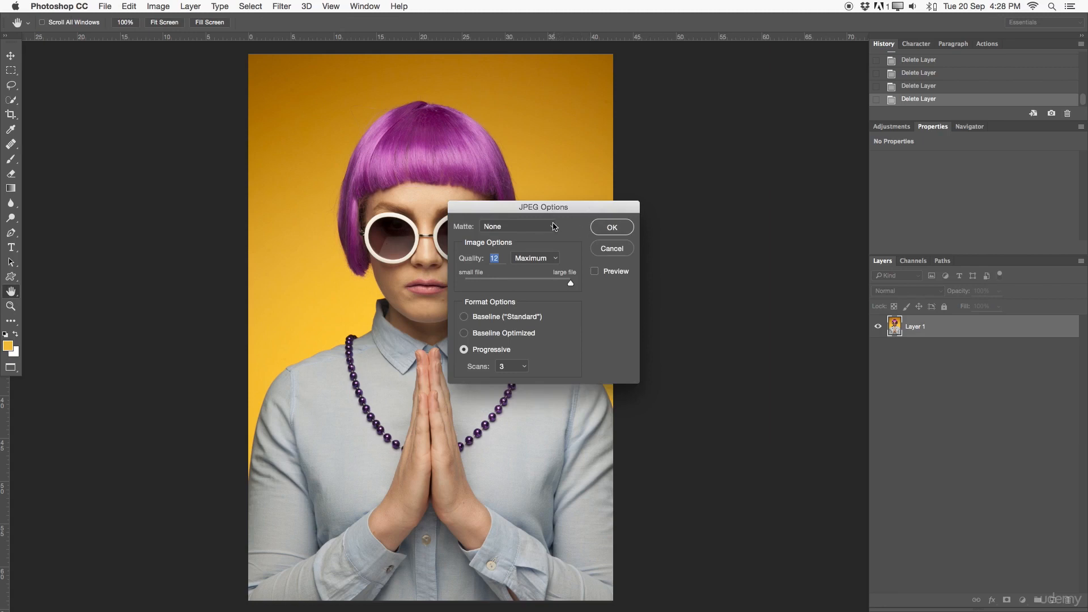
Turn on the JPEG preview, try Low quality 2, and save the file at Maximum quality 12 with no matte.
{"action": "left_click", "coordinate": [543, 226]}
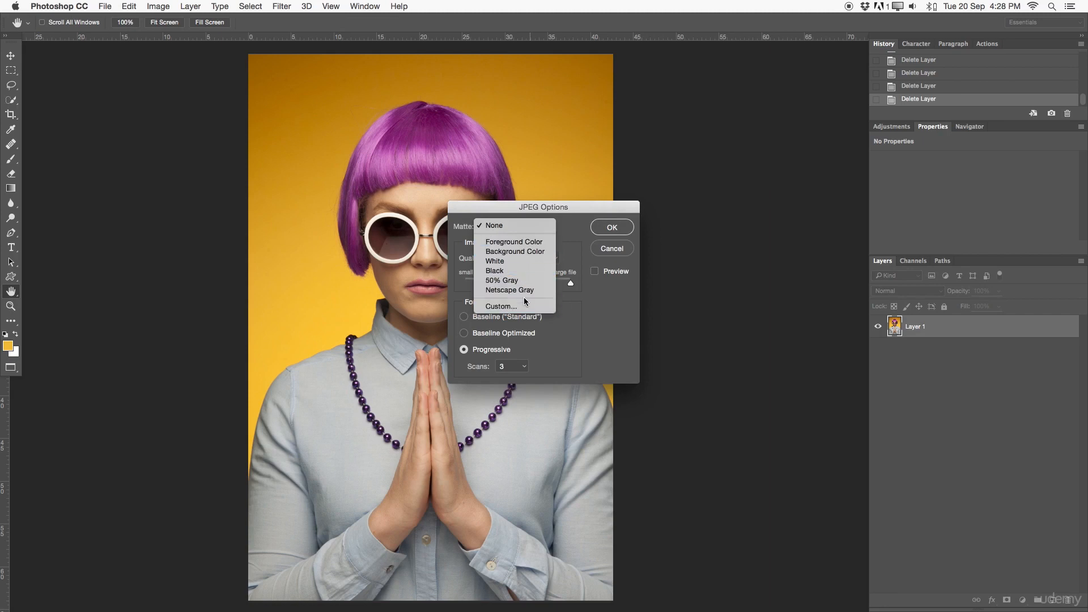
{"action": "left_click", "coordinate": [500, 225]}
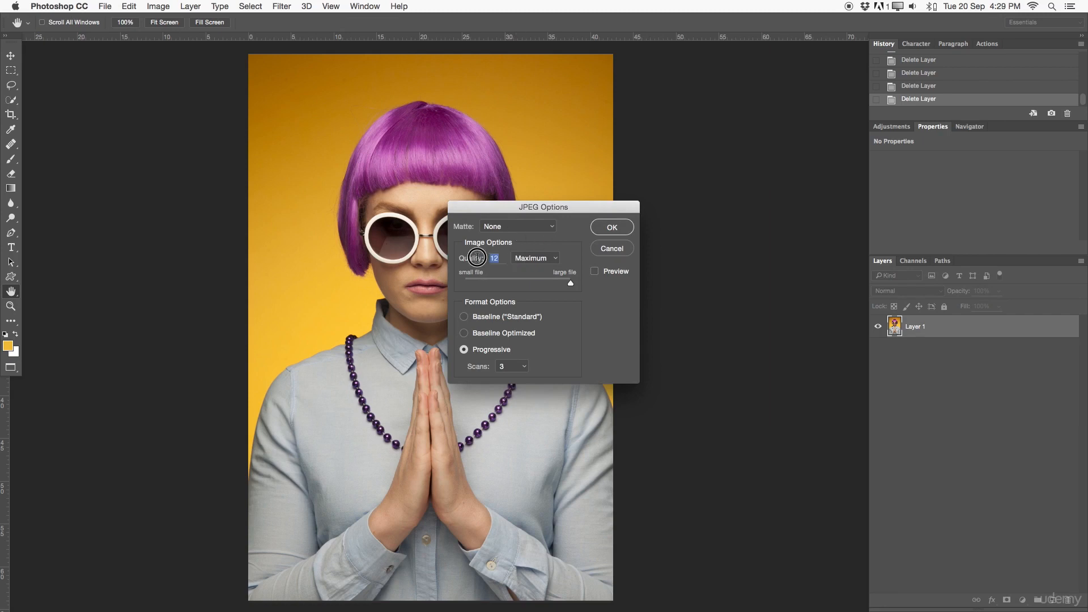
{"action": "type", "text": "12"}
{"action": "left_click", "coordinate": [594, 272]}
{"action": "left_click_drag", "start_coordinate": [570, 284], "coordinate": [513, 287]}
{"action": "left_click_drag", "start_coordinate": [508, 286], "coordinate": [479, 285]}
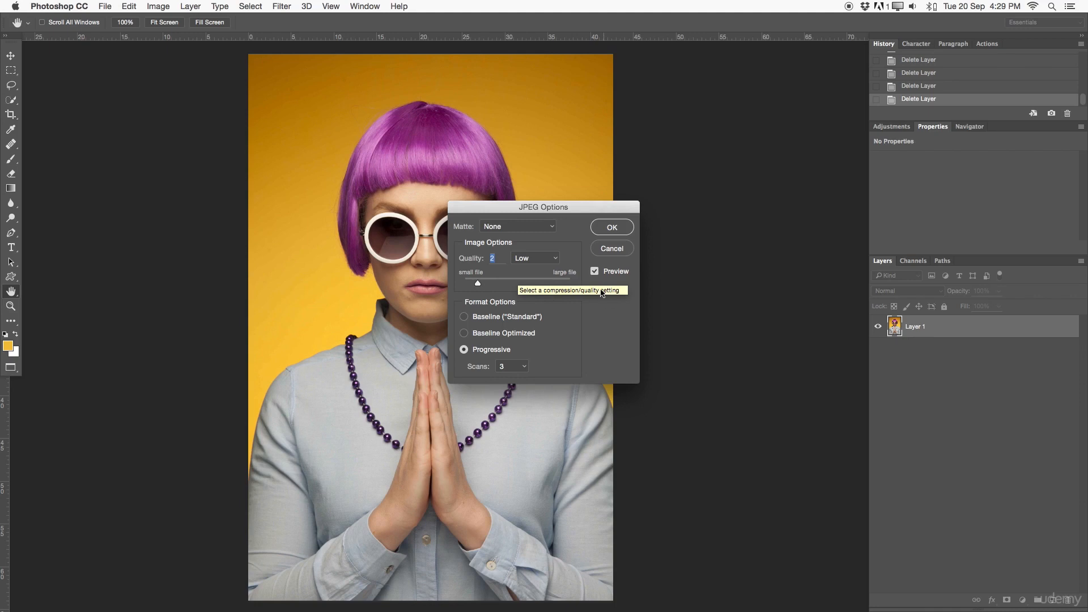
{"action": "left_click_drag", "start_coordinate": [478, 283], "coordinate": [604, 286]}
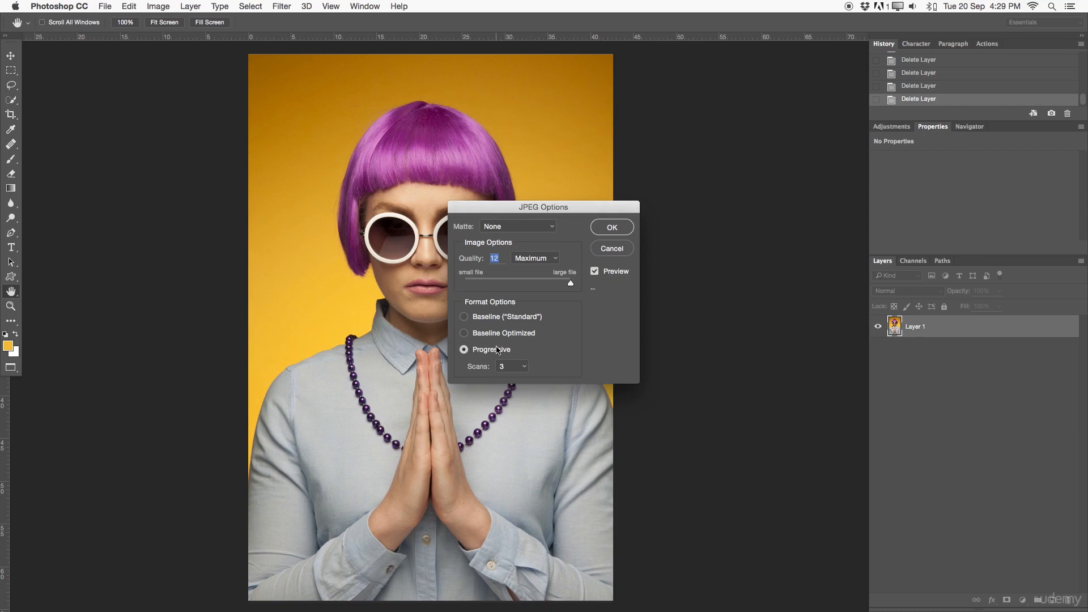
{"action": "left_click", "coordinate": [601, 225]}
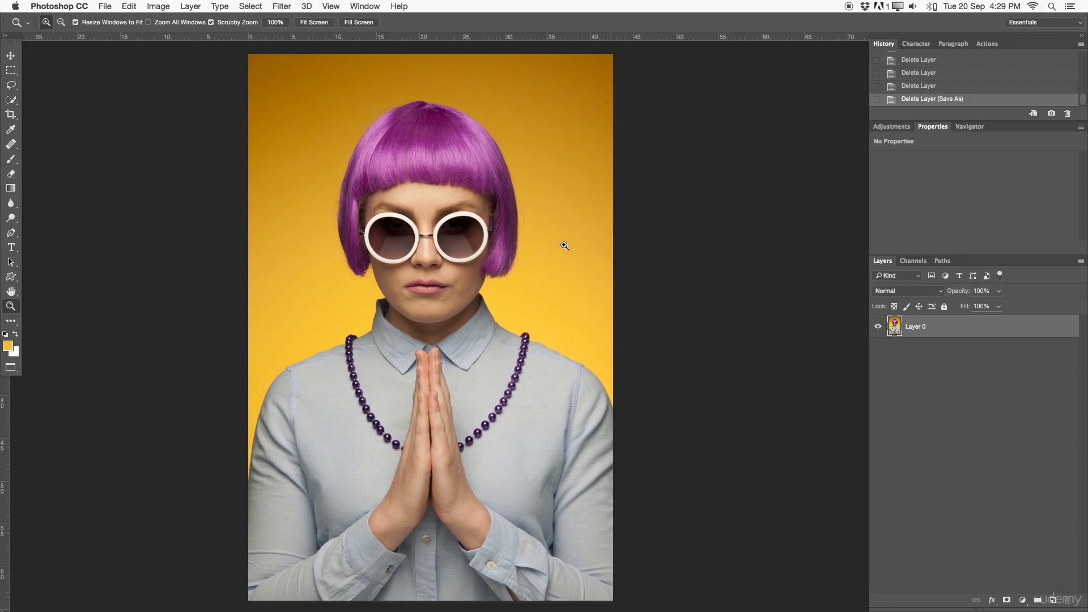
Check the image's width and height in centimeters in the Image Size settings without applying any change.
{"action": "left_click", "coordinate": [157, 6]}
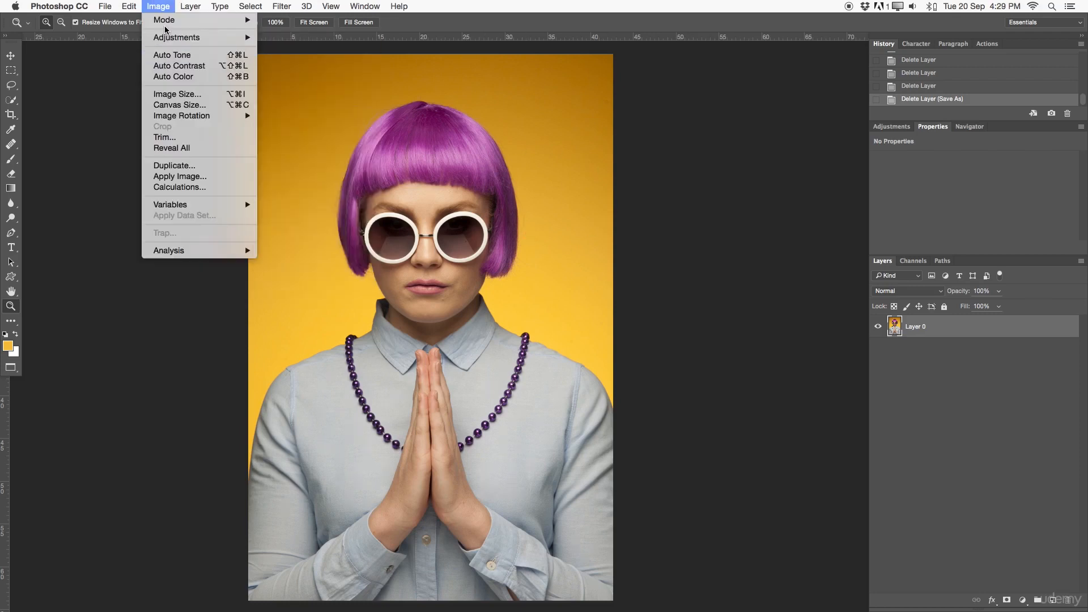
{"action": "left_click", "coordinate": [176, 94]}
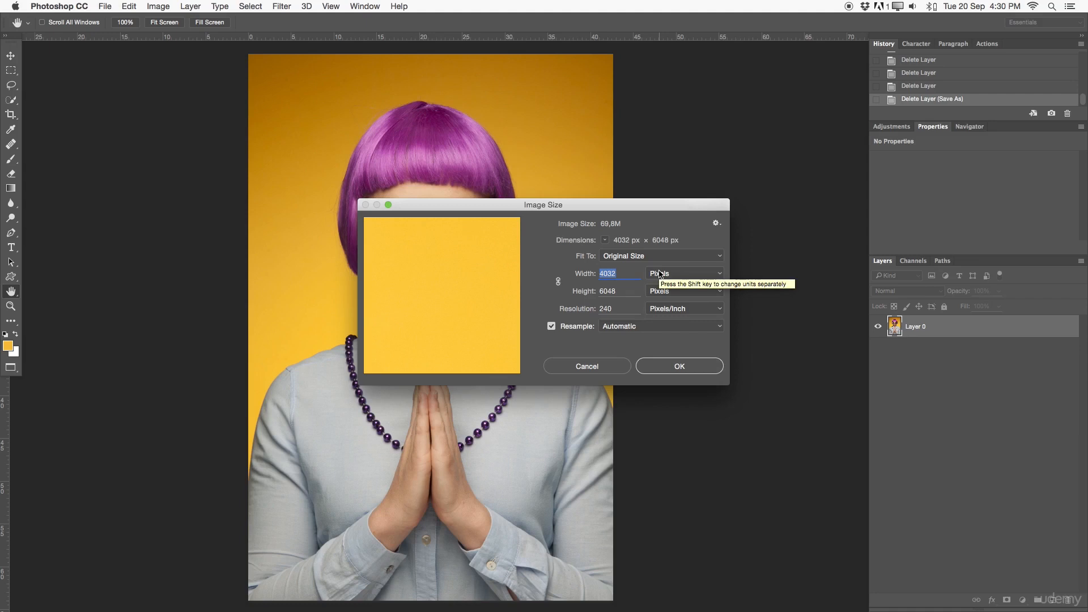
{"action": "left_click", "coordinate": [686, 274]}
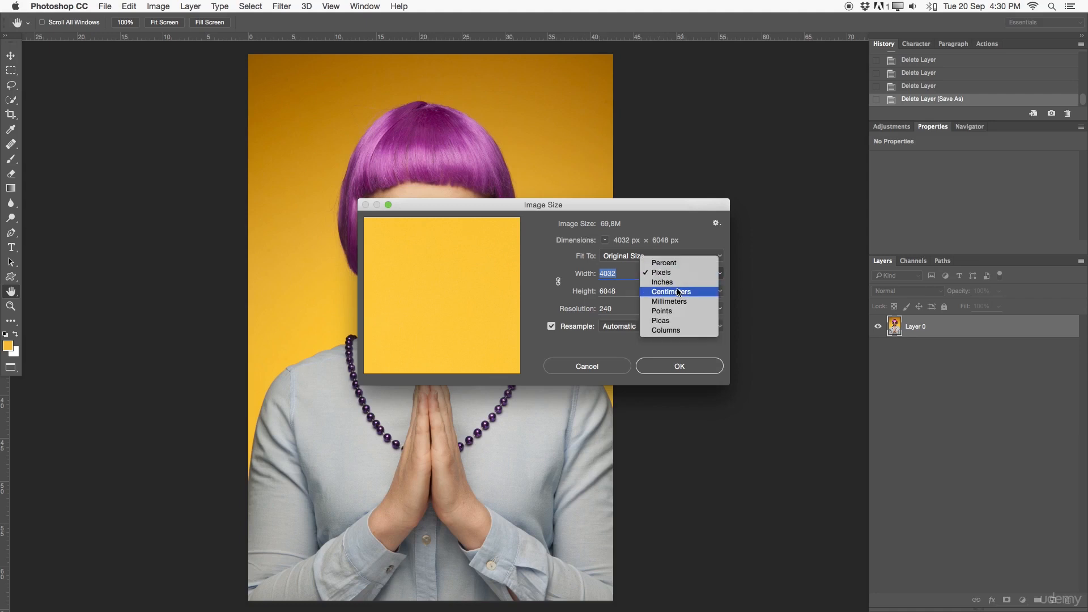
{"action": "left_click", "coordinate": [678, 292]}
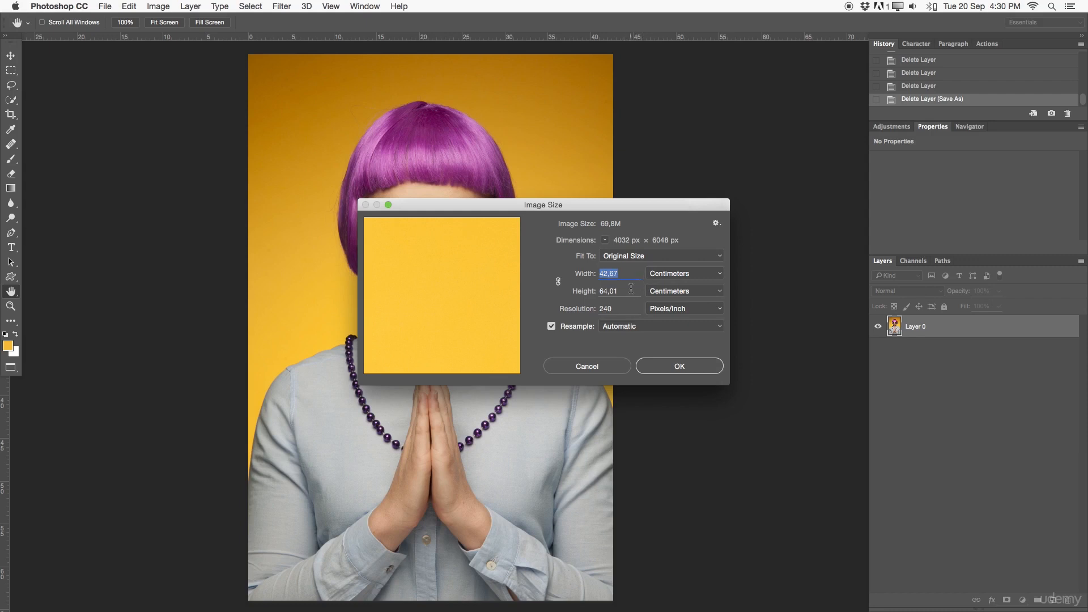
{"action": "left_click", "coordinate": [587, 226]}
{"action": "left_click", "coordinate": [595, 365]}
{"action": "key", "text": "z"}
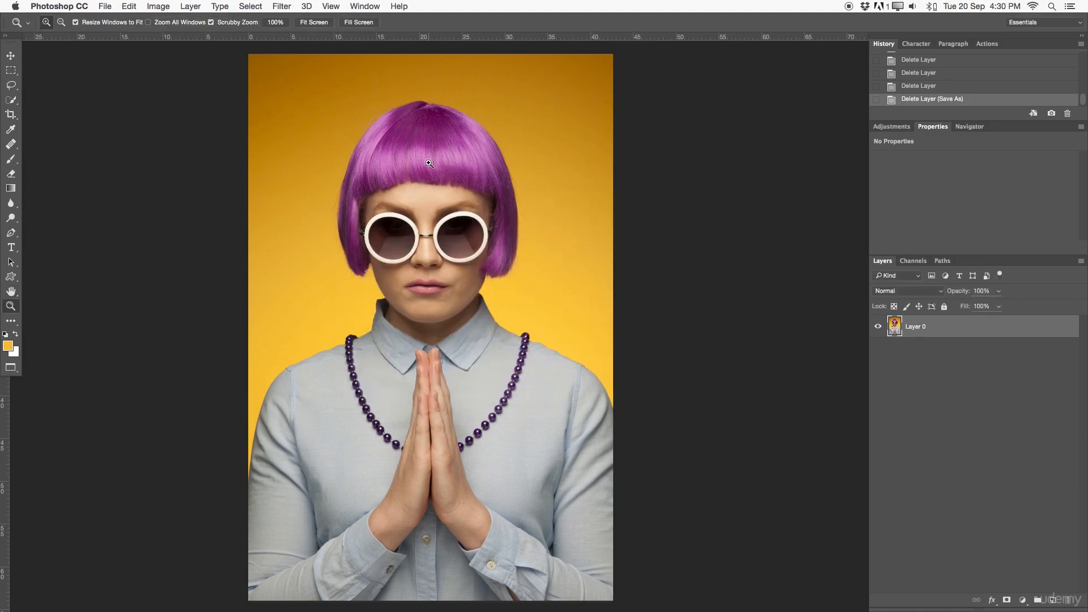
Resample the image to a resolution of 72 pixels/inch.
{"action": "left_click", "coordinate": [167, 6]}
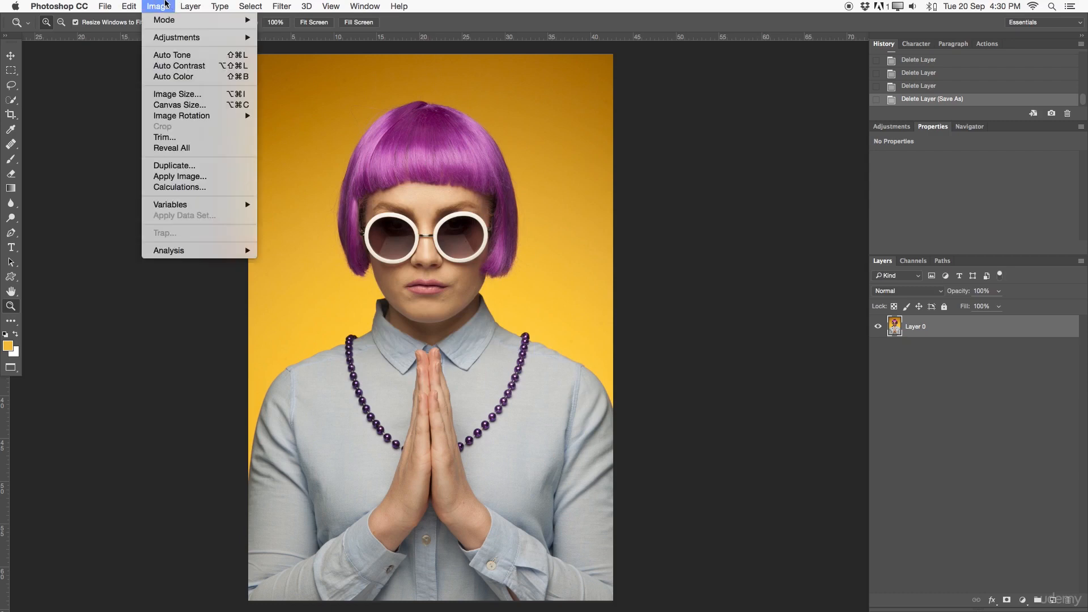
{"action": "left_click", "coordinate": [176, 91]}
{"action": "left_click", "coordinate": [587, 309]}
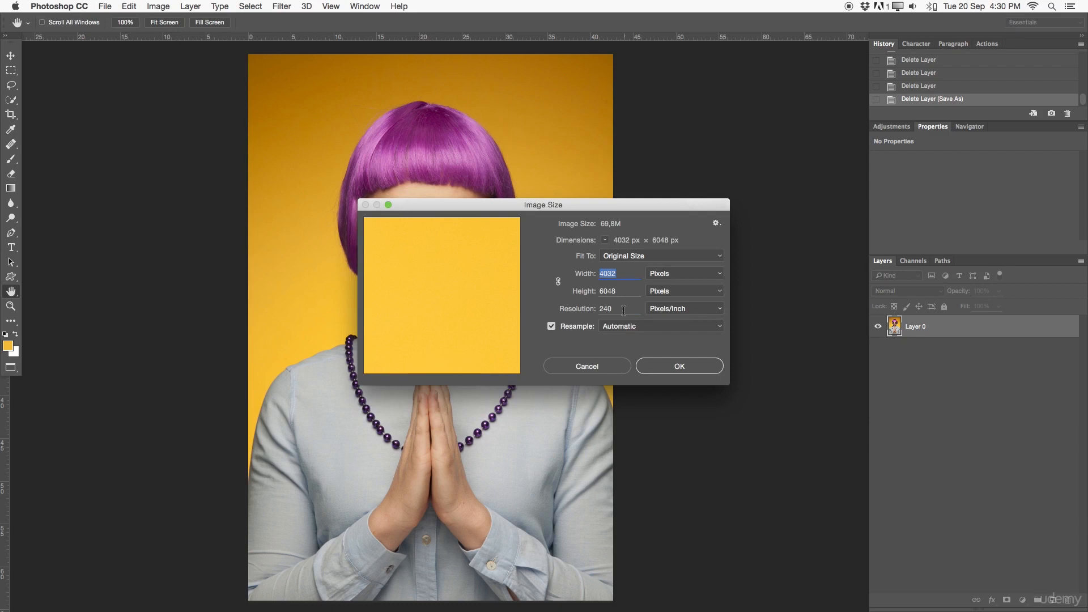
{"action": "type", "text": "72"}
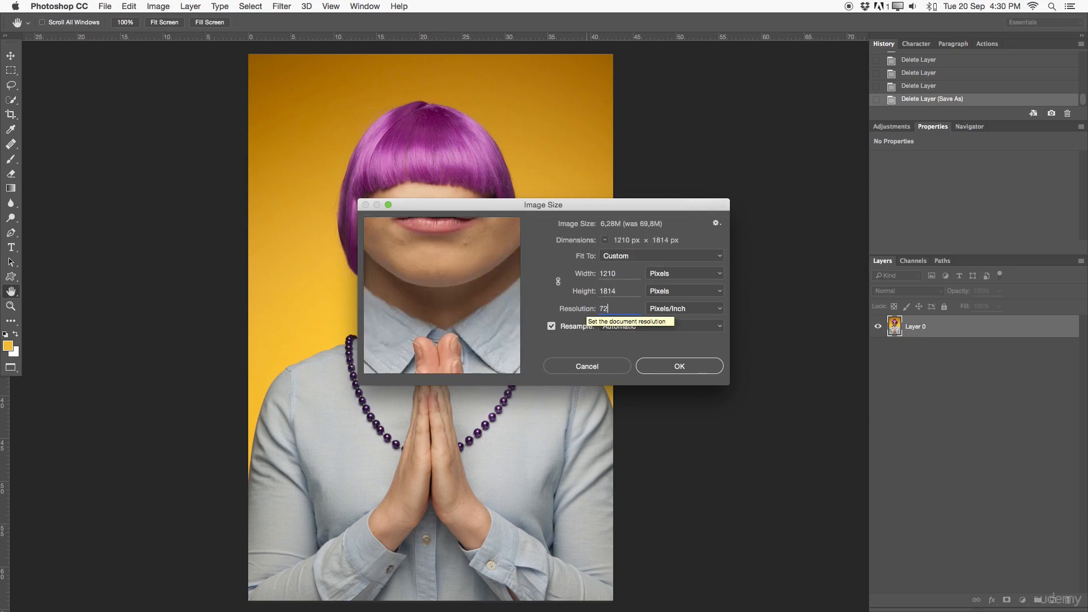
{"action": "key", "text": "Return"}
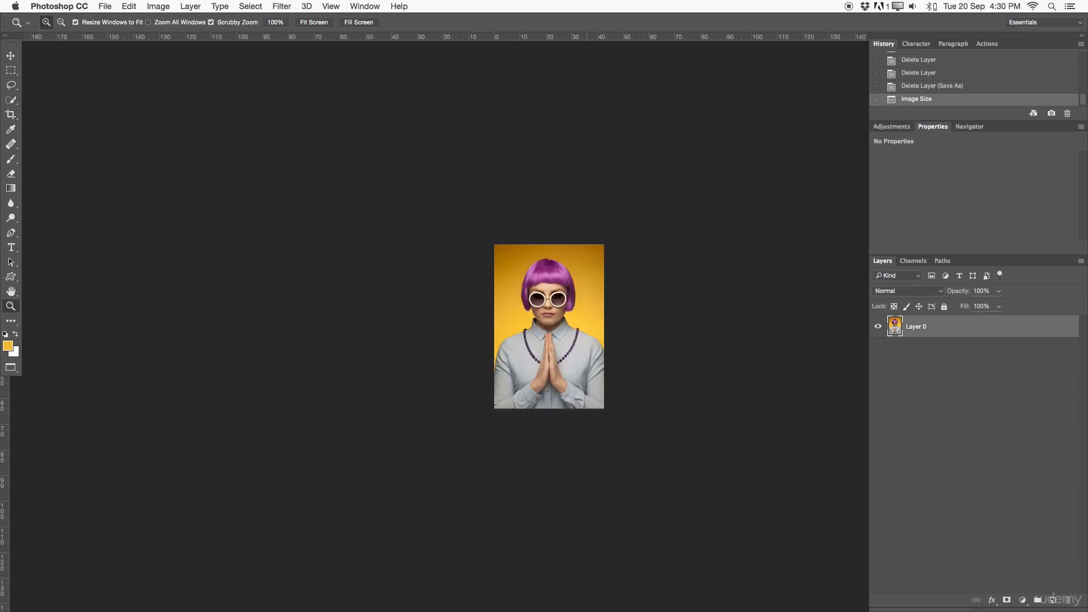
{"action": "left_click_drag", "start_coordinate": [571, 305], "coordinate": [596, 306]}
{"action": "left_click_drag", "start_coordinate": [525, 305], "coordinate": [510, 259]}
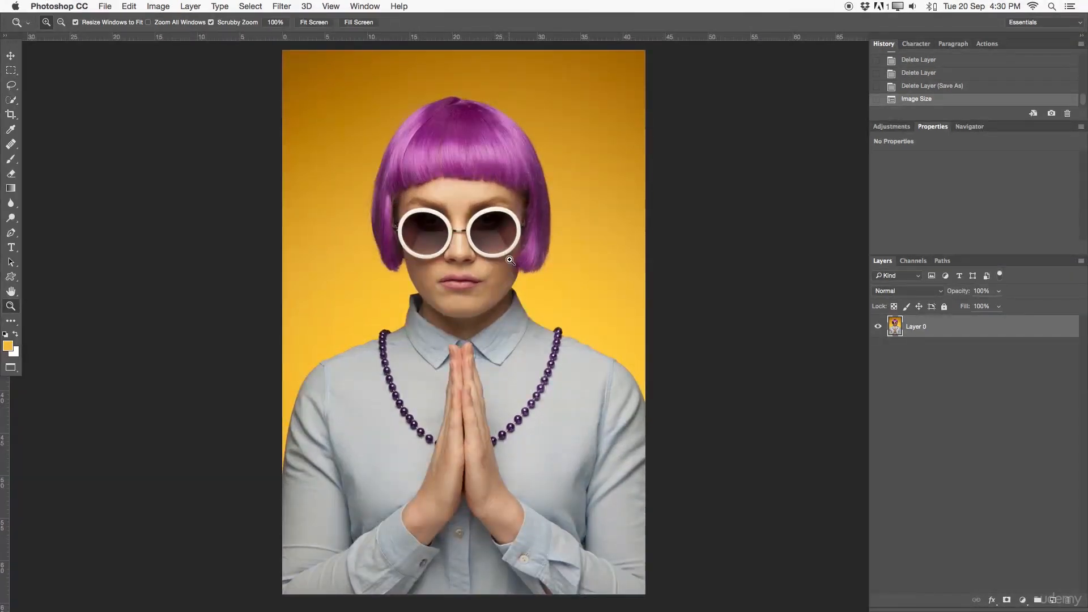
Try saving the downsampled image as 5.jpg in JPEG format with a reduced quality setting.
{"action": "left_click", "coordinate": [129, 6]}
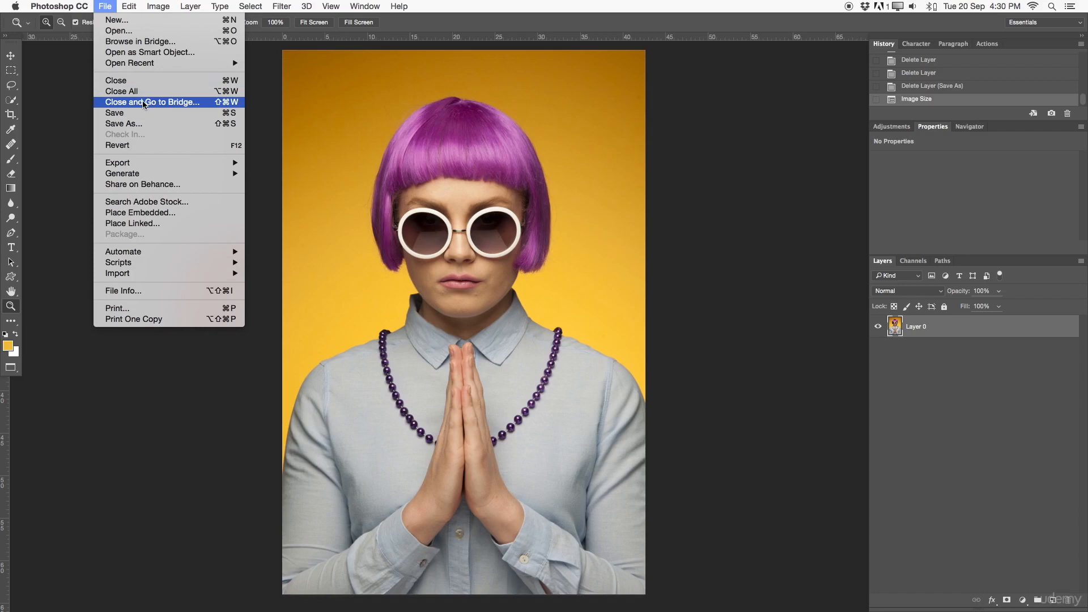
{"action": "left_click", "coordinate": [123, 123]}
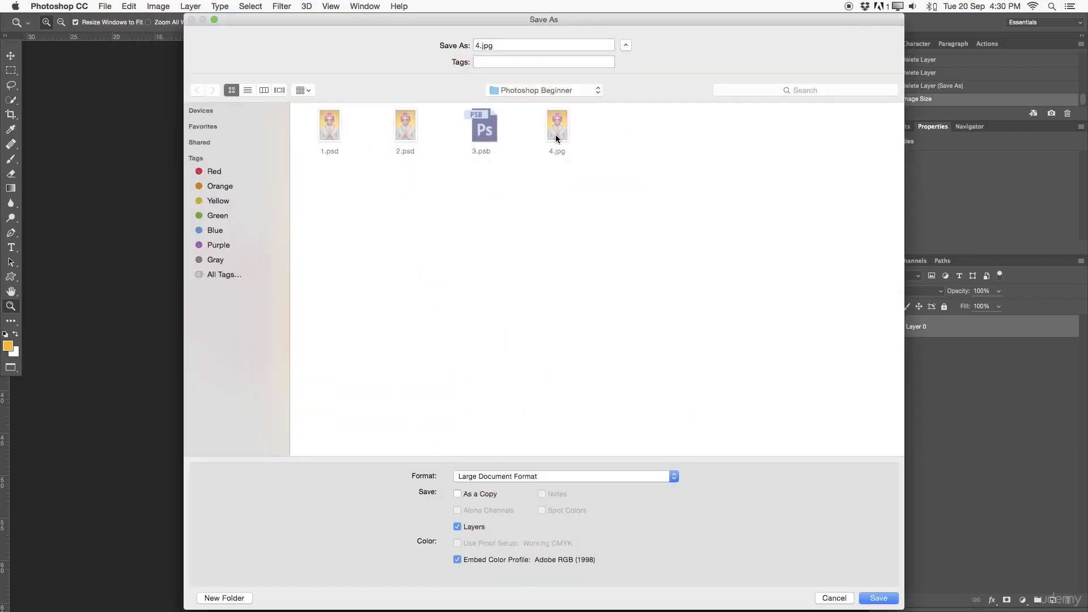
{"action": "left_click", "coordinate": [470, 45]}
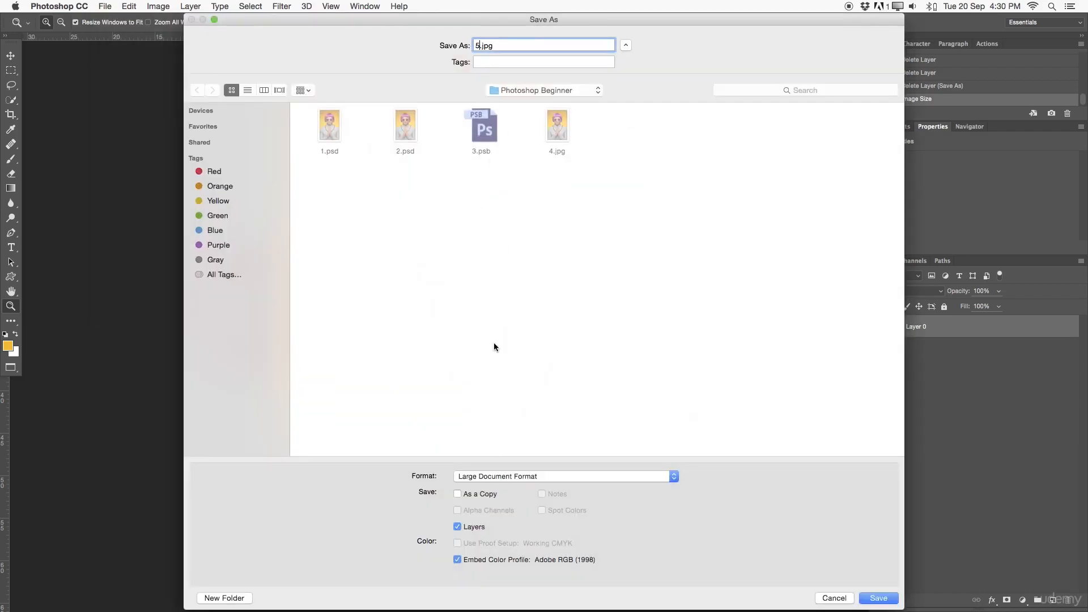
{"action": "left_click", "coordinate": [504, 476]}
{"action": "left_click", "coordinate": [512, 504]}
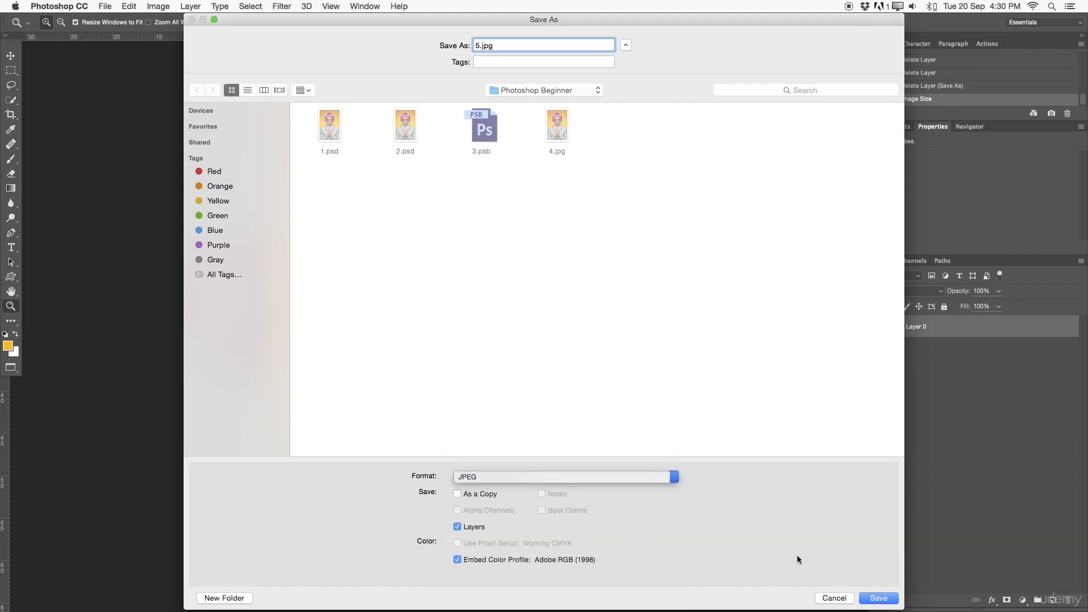
{"action": "left_click", "coordinate": [875, 597]}
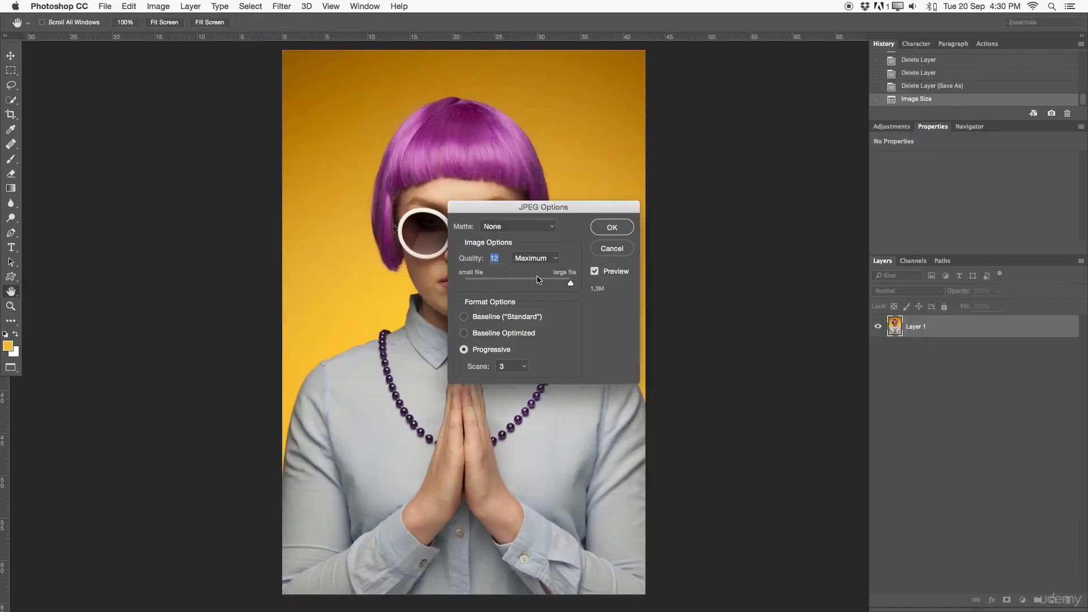
{"action": "mouse_move", "coordinate": [571, 285]}
{"action": "left_mouse_down"}
{"action": "mouse_move", "coordinate": [541, 284]}
{"action": "mouse_move", "coordinate": [558, 285]}
{"action": "left_mouse_up"}
{"action": "left_click", "coordinate": [605, 251]}
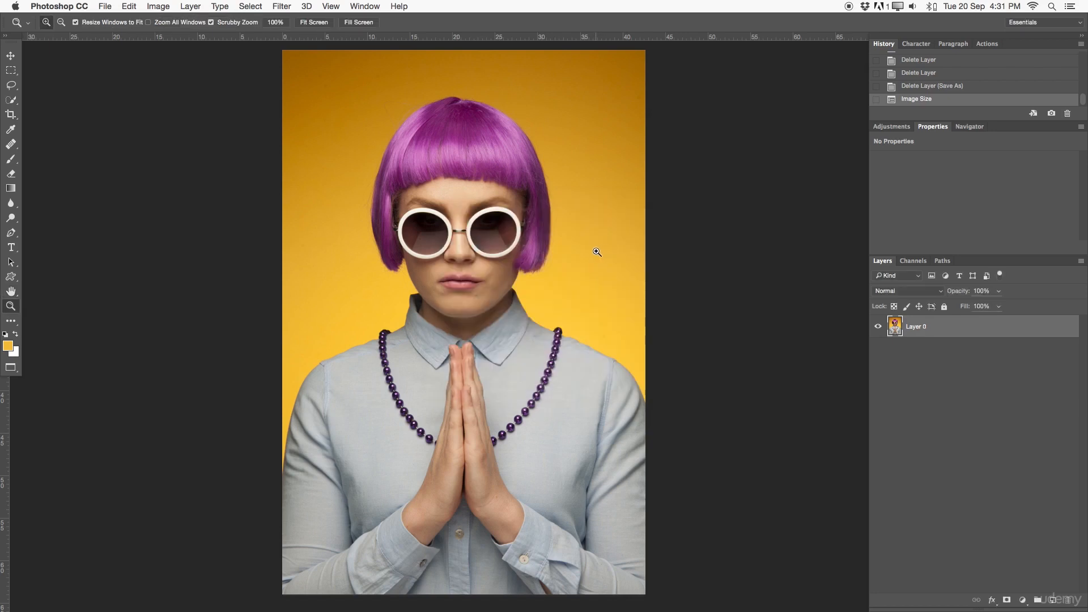
Examine the downsampled portrait's detail up close around the sunglasses, hair and face.
{"action": "key", "text": "z"}
{"action": "left_click_drag", "start_coordinate": [504, 228], "coordinate": [591, 231]}
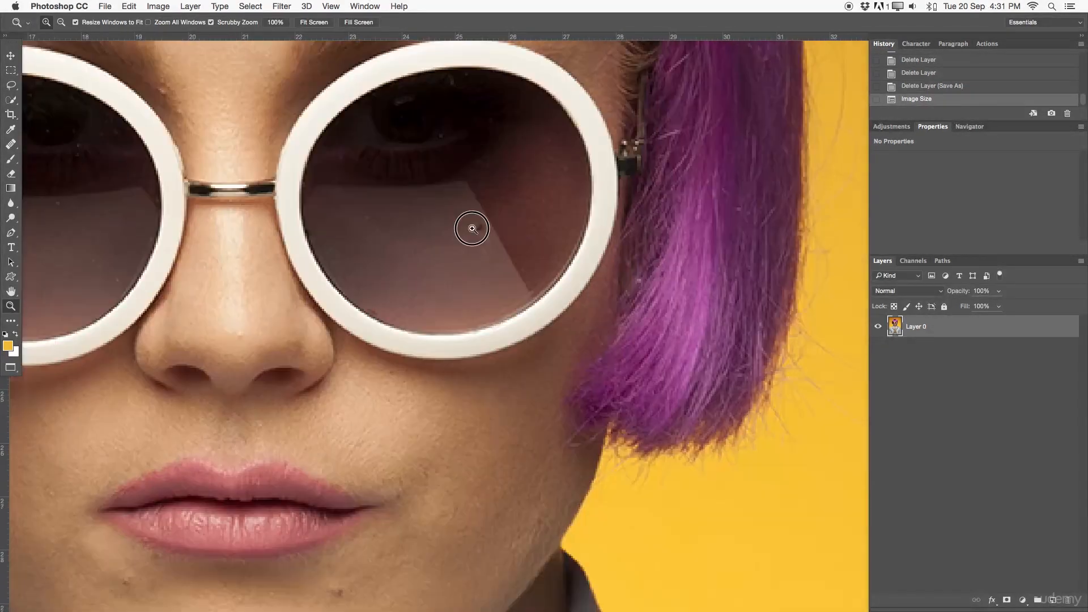
{"action": "left_click_drag", "start_coordinate": [472, 228], "coordinate": [623, 295]}
{"action": "left_click_drag", "start_coordinate": [504, 292], "coordinate": [660, 286]}
{"action": "left_click_drag", "start_coordinate": [370, 224], "coordinate": [549, 363]}
{"action": "left_click_drag", "start_coordinate": [465, 142], "coordinate": [494, 406]}
{"action": "left_click_drag", "start_coordinate": [517, 183], "coordinate": [510, 481]}
{"action": "left_click_drag", "start_coordinate": [507, 160], "coordinate": [479, 322]}
{"action": "left_click_drag", "start_coordinate": [476, 169], "coordinate": [408, 275]}
{"action": "left_click_drag", "start_coordinate": [533, 254], "coordinate": [452, 213]}
{"action": "left_click_drag", "start_coordinate": [545, 364], "coordinate": [501, 243]}
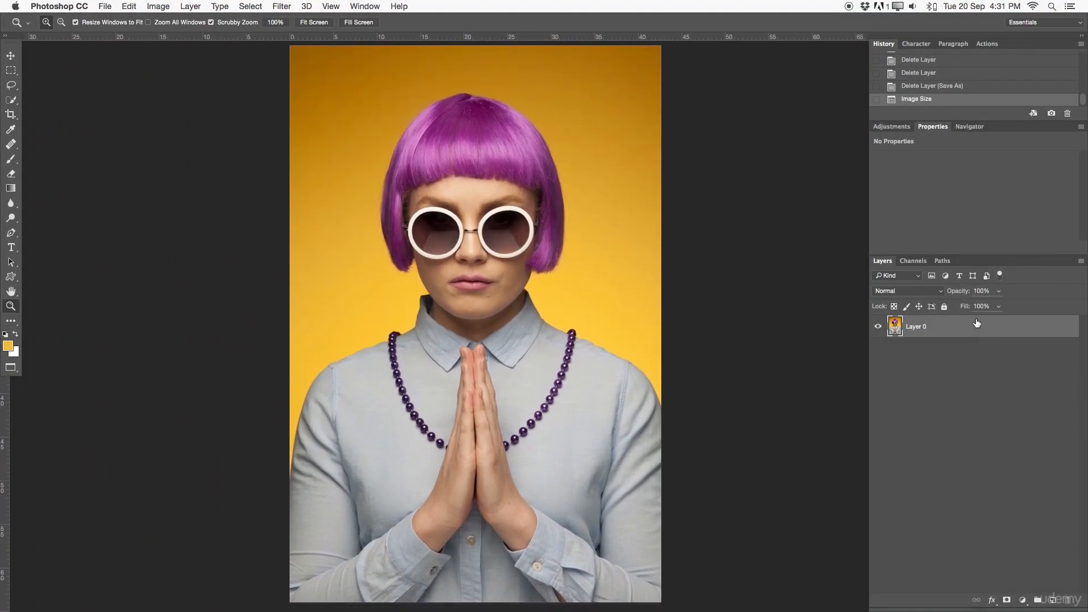
Revert the image to the history state before the Image Size change and inspect the lips up close.
{"action": "left_click", "coordinate": [908, 127]}
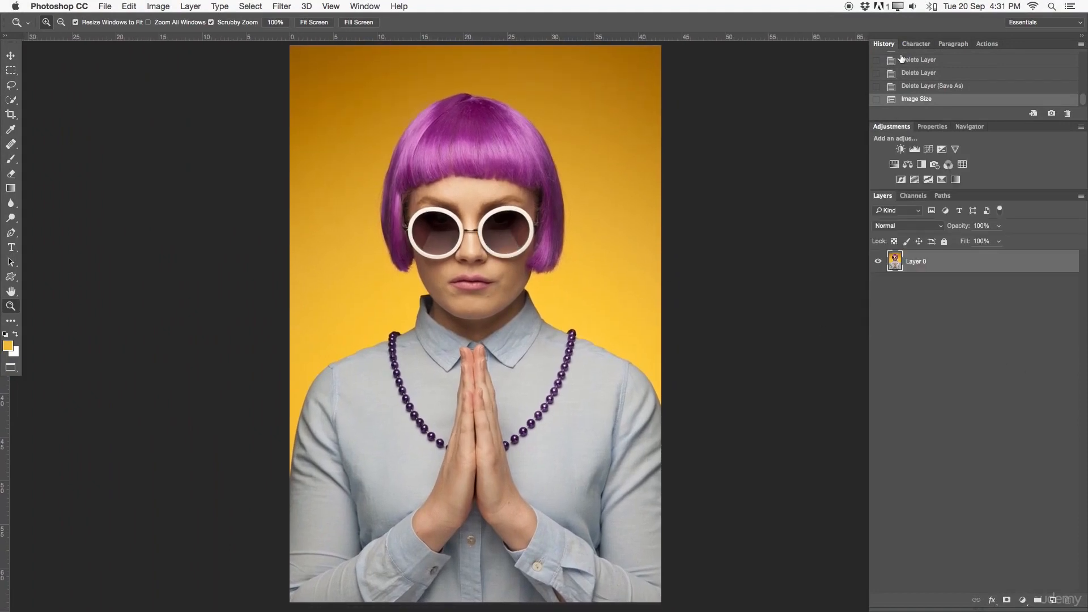
{"action": "left_click", "coordinate": [920, 86]}
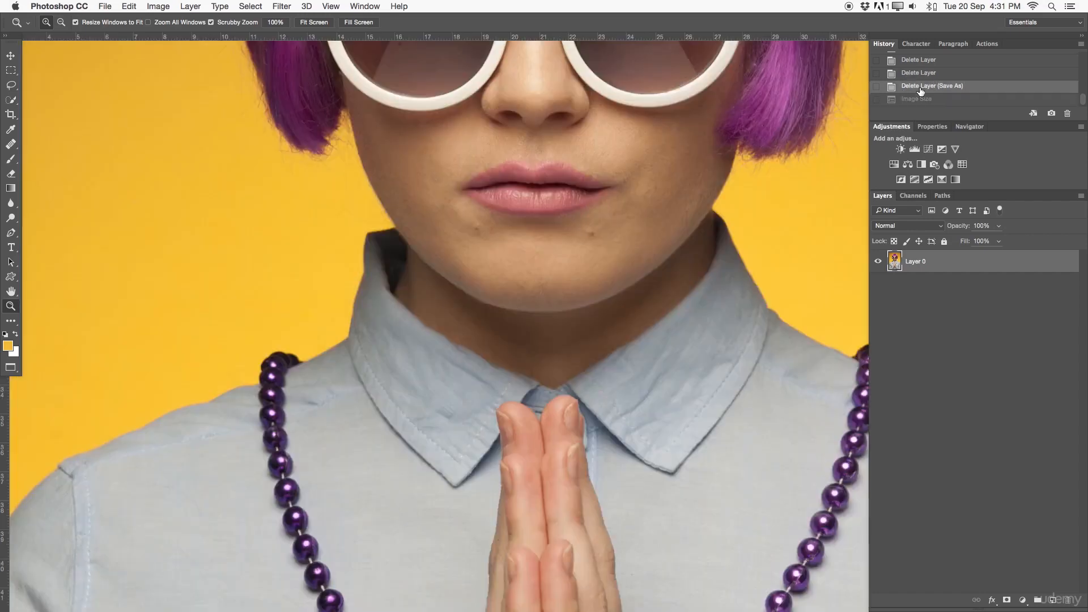
{"action": "left_click_drag", "start_coordinate": [568, 197], "coordinate": [639, 194]}
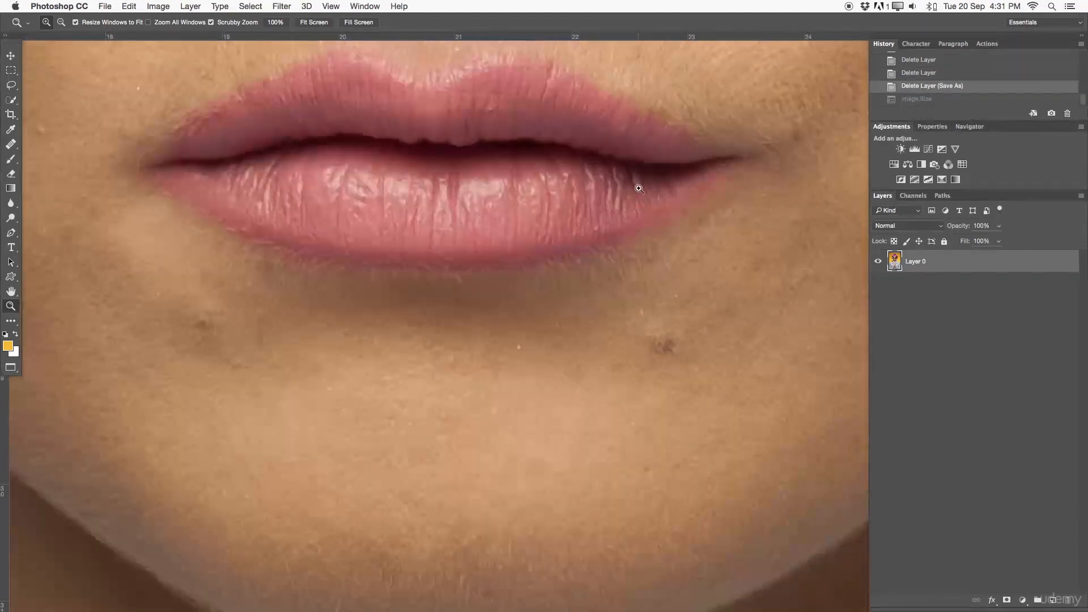
Inspect the restored portrait's detail around the lips and face, and check its dimensions and resolution in Image Size without changing them.
{"action": "left_click_drag", "start_coordinate": [640, 153], "coordinate": [612, 316]}
{"action": "left_click_drag", "start_coordinate": [674, 119], "coordinate": [583, 306]}
{"action": "left_click_drag", "start_coordinate": [582, 255], "coordinate": [547, 439]}
{"action": "left_click_drag", "start_coordinate": [583, 362], "coordinate": [401, 277]}
{"action": "left_click_drag", "start_coordinate": [453, 301], "coordinate": [442, 301]}
{"action": "left_click", "coordinate": [159, 6]}
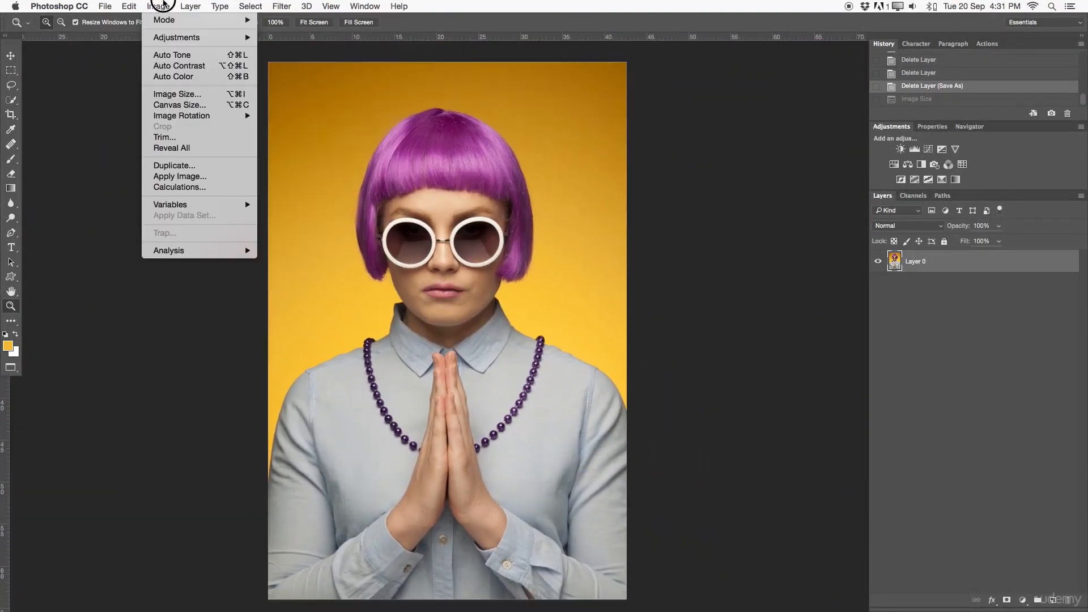
{"action": "left_click", "coordinate": [168, 94]}
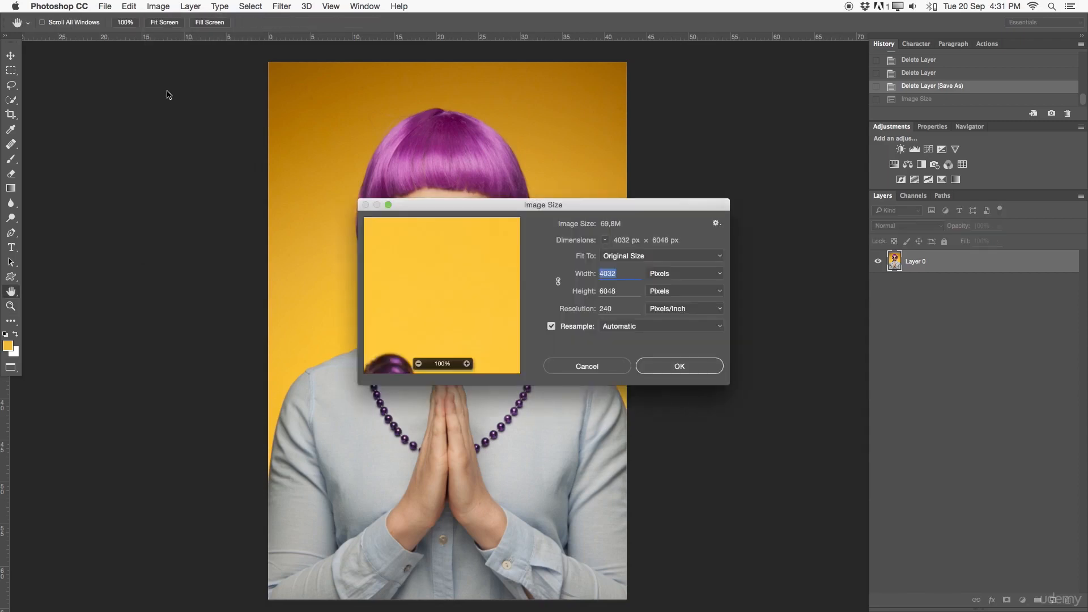
{"action": "left_click", "coordinate": [612, 366]}
{"action": "key", "text": "z"}
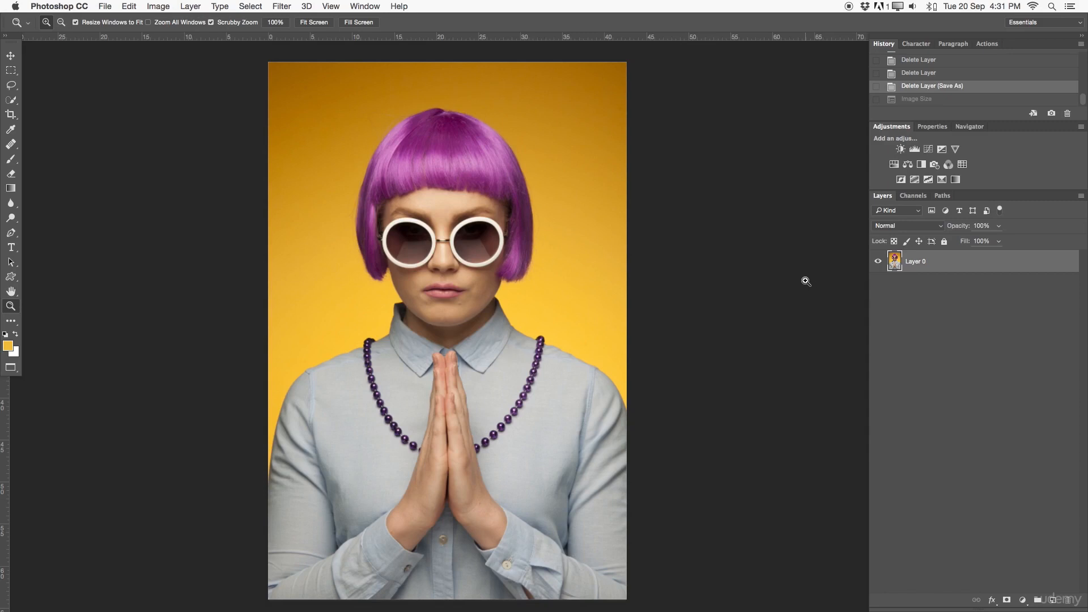
Open the portrait in Save for Web (Legacy) and fit the whole image in the preview.
{"action": "left_click", "coordinate": [117, 5]}
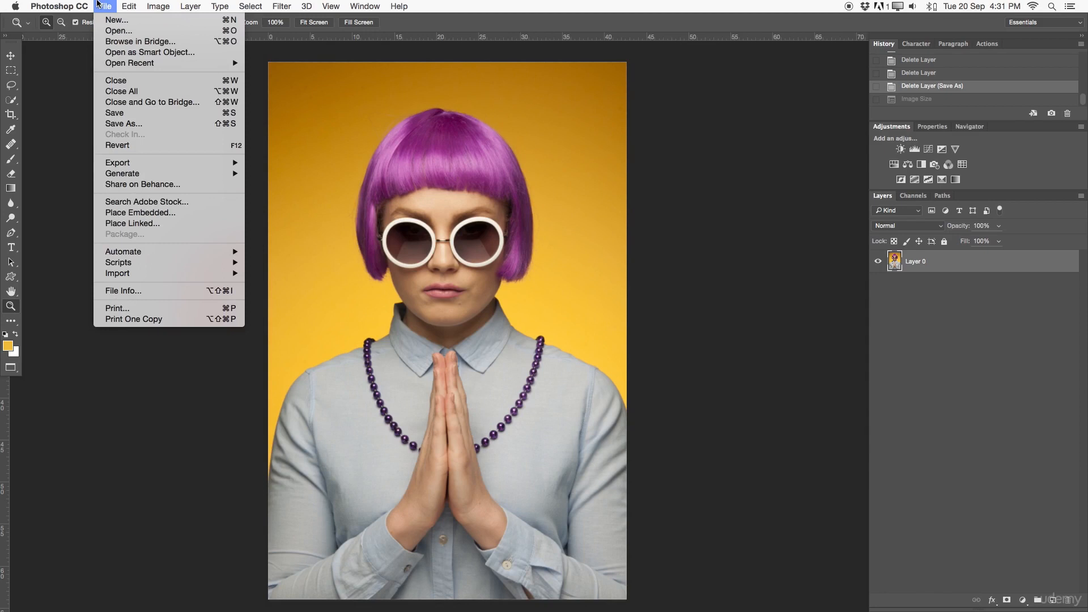
{"action": "mouse_move", "coordinate": [158, 166]}
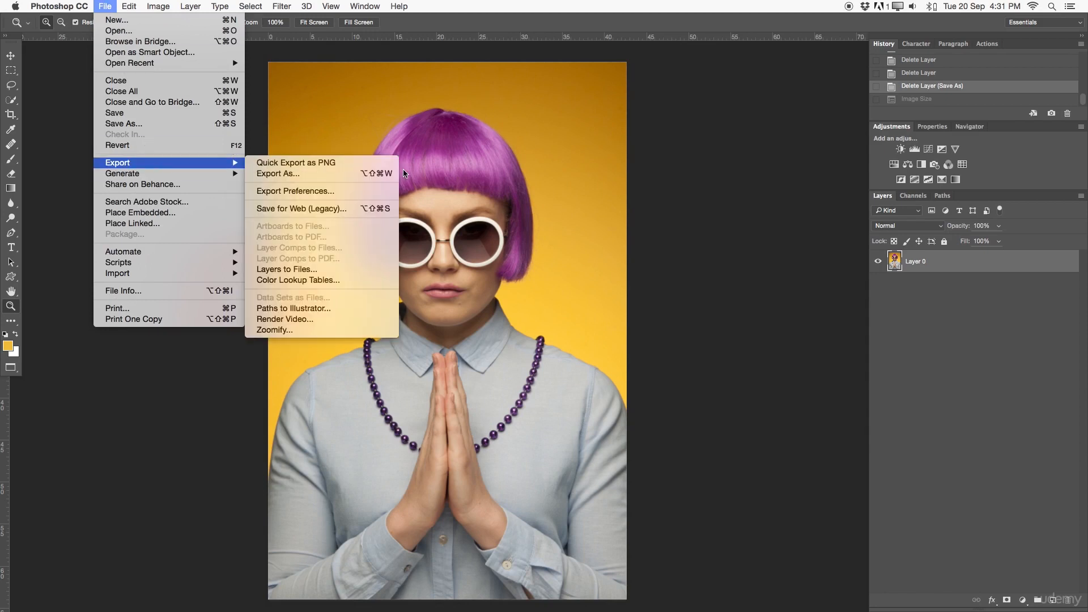
{"action": "left_click", "coordinate": [333, 210]}
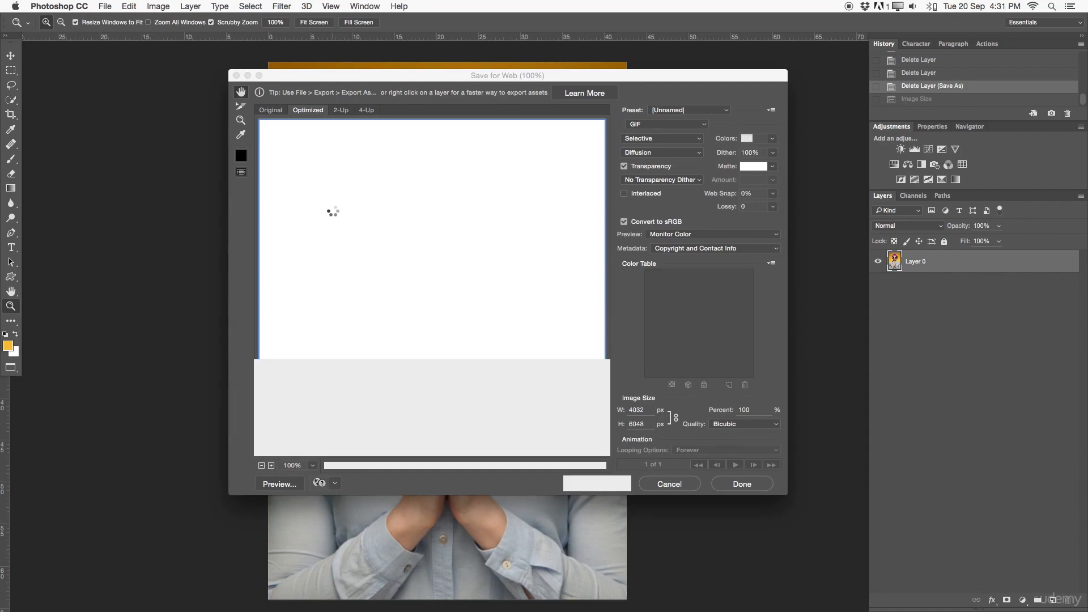
{"action": "left_click", "coordinate": [261, 465]}
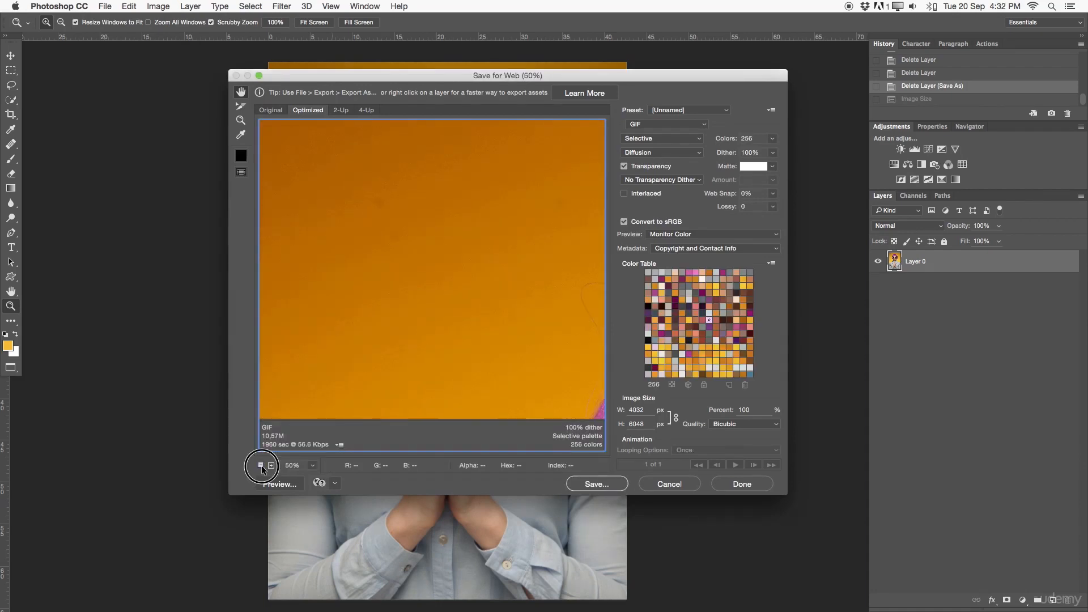
{"action": "left_click", "coordinate": [261, 465]}
{"action": "left_click", "coordinate": [261, 465]}
{"action": "left_click", "coordinate": [262, 465]}
{"action": "left_click", "coordinate": [261, 465]}
{"action": "left_click", "coordinate": [261, 466]}
{"action": "left_click", "coordinate": [261, 465]}
{"action": "left_click", "coordinate": [271, 465]}
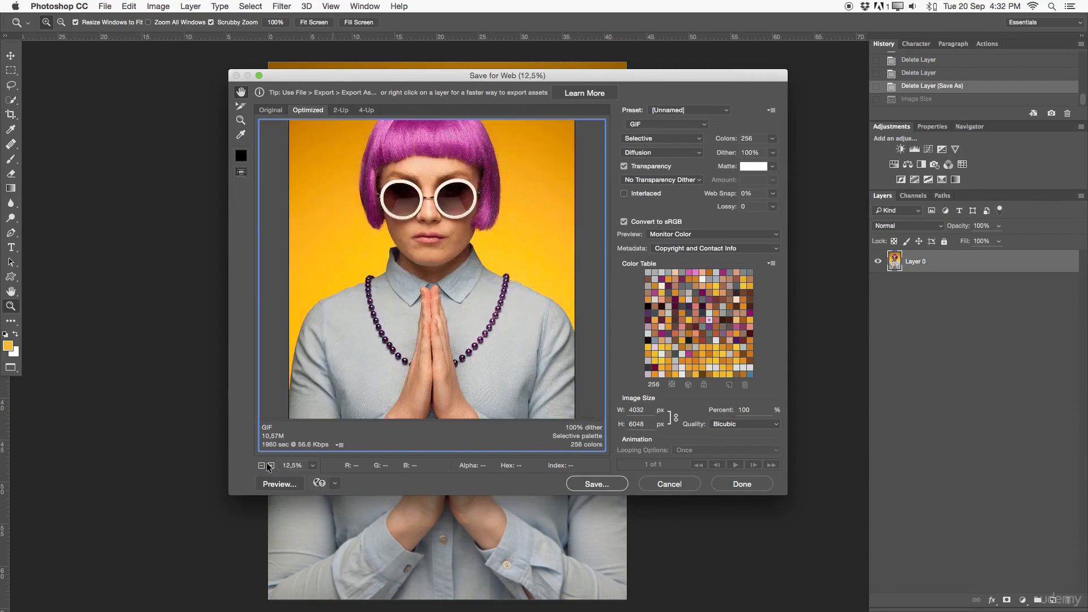
{"action": "scroll", "coordinate": [333, 338], "scroll_direction": "up", "scroll_amount": 3}
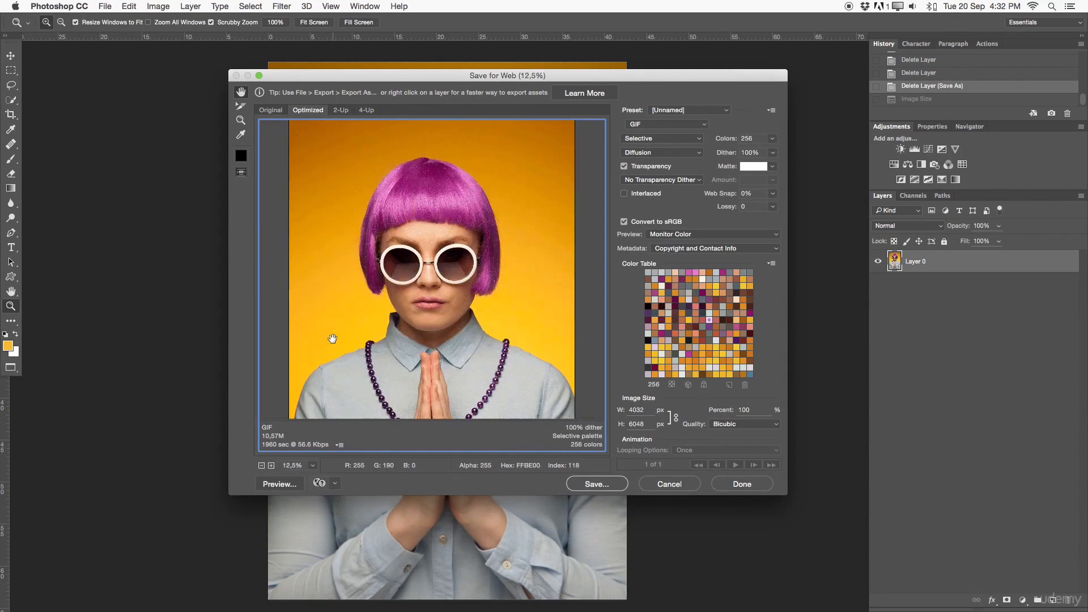
{"action": "left_click", "coordinate": [261, 465]}
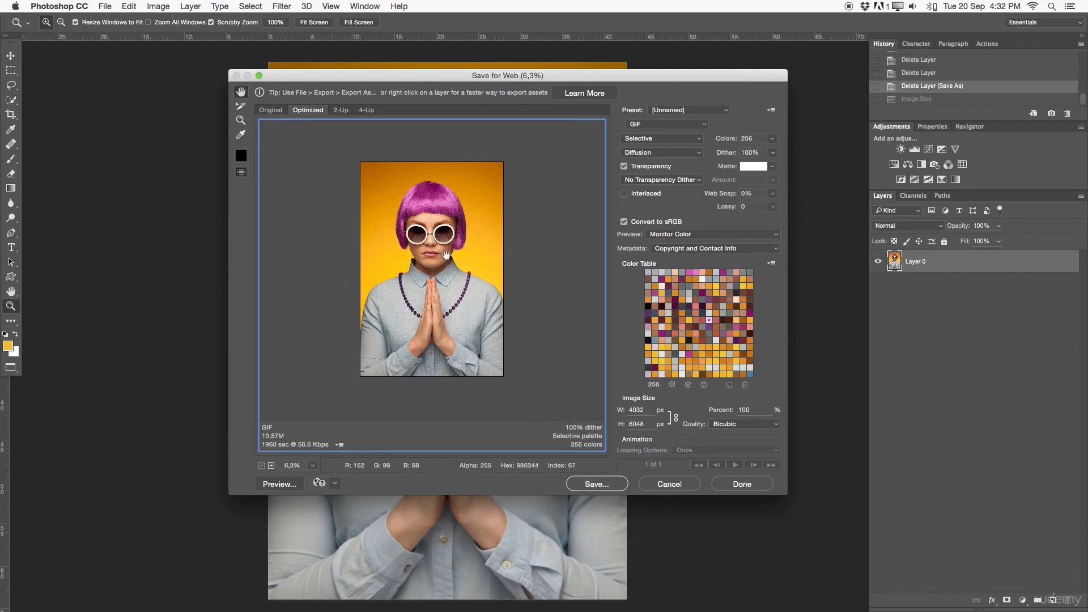
Compare the Original and Optimized previews of the portrait in Save for Web, ending on the original.
{"action": "left_click", "coordinate": [272, 109]}
{"action": "left_click", "coordinate": [307, 111]}
{"action": "left_click", "coordinate": [276, 110]}
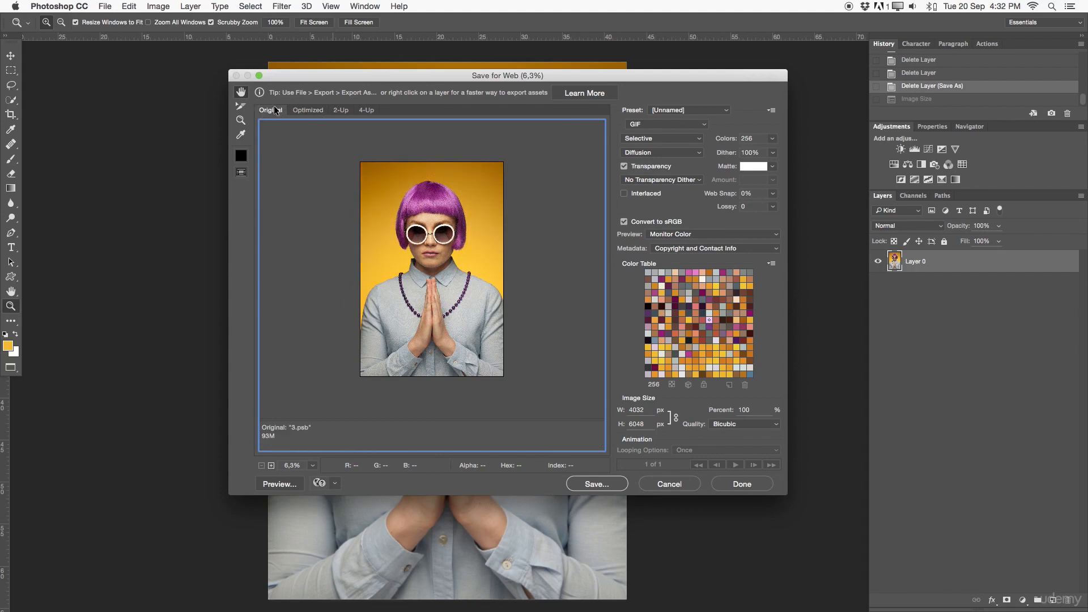
{"action": "left_click", "coordinate": [310, 111]}
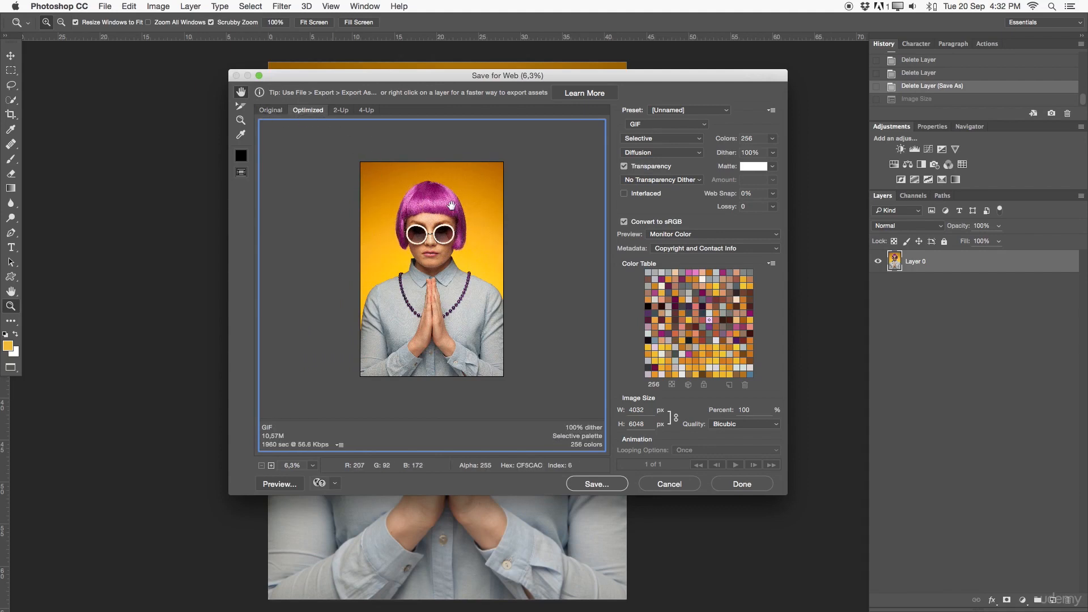
{"action": "left_click", "coordinate": [276, 112]}
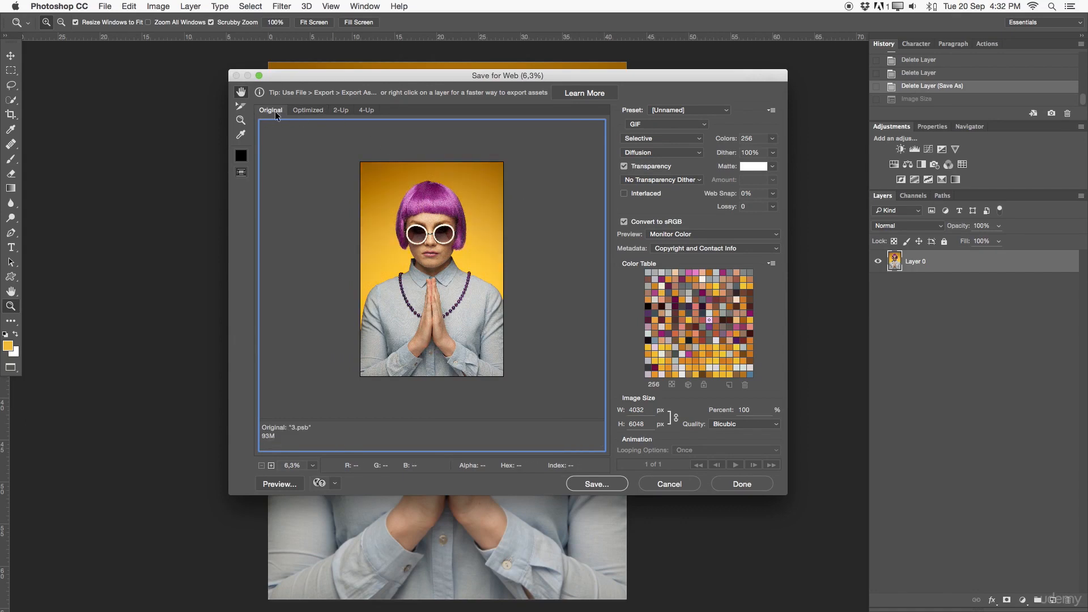
{"action": "left_click", "coordinate": [305, 111]}
{"action": "left_click", "coordinate": [277, 112]}
{"action": "left_click_drag", "start_coordinate": [612, 80], "coordinate": [577, 78]}
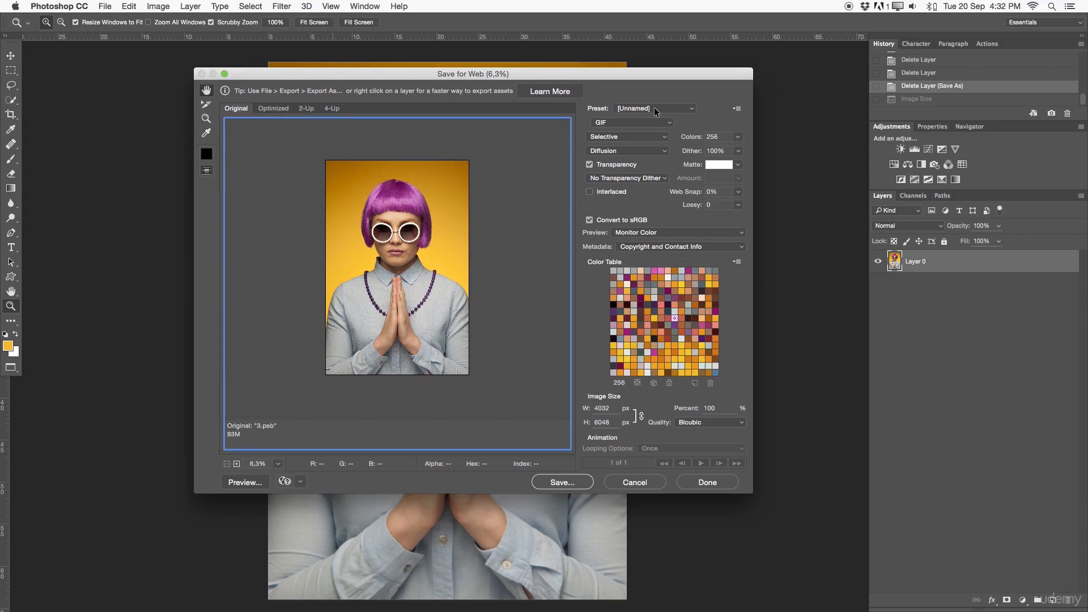
Try the JPEG High preset for the web export, and switch the preset to JPEG Low.
{"action": "left_click", "coordinate": [666, 109]}
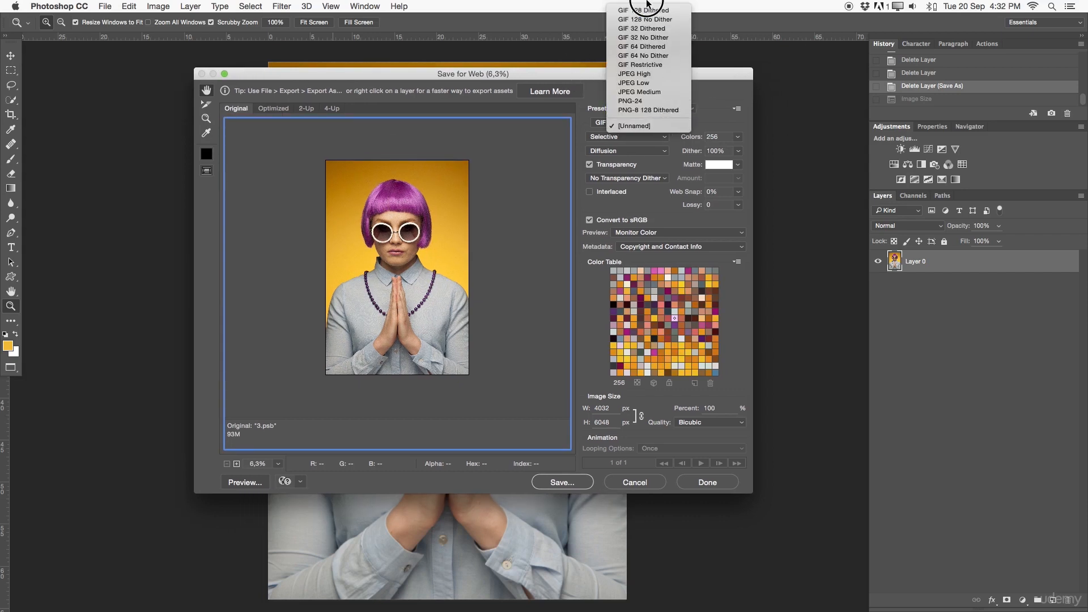
{"action": "left_click", "coordinate": [660, 74]}
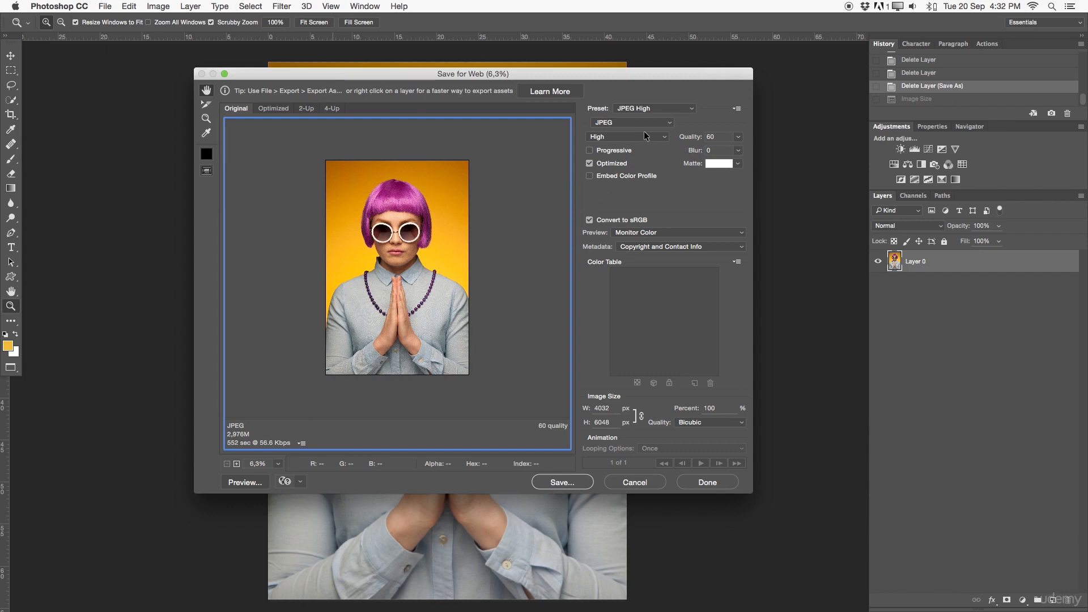
{"action": "left_click", "coordinate": [651, 109]}
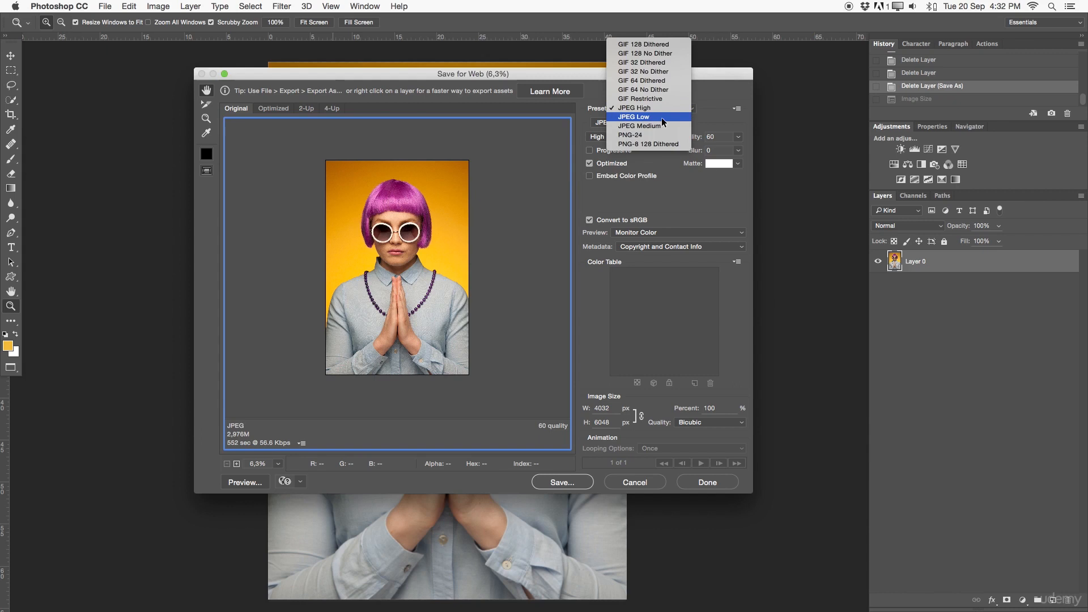
{"action": "left_click", "coordinate": [661, 119]}
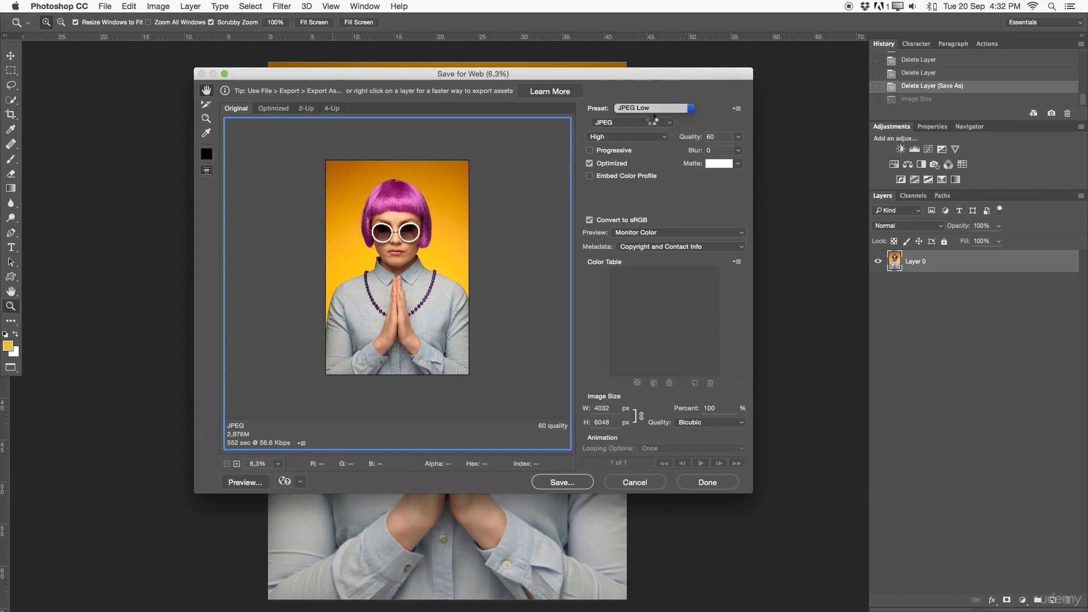
Review the JPEG compression quality options and the export width, and close Save for Web keeping its settings without exporting.
{"action": "left_click", "coordinate": [656, 138]}
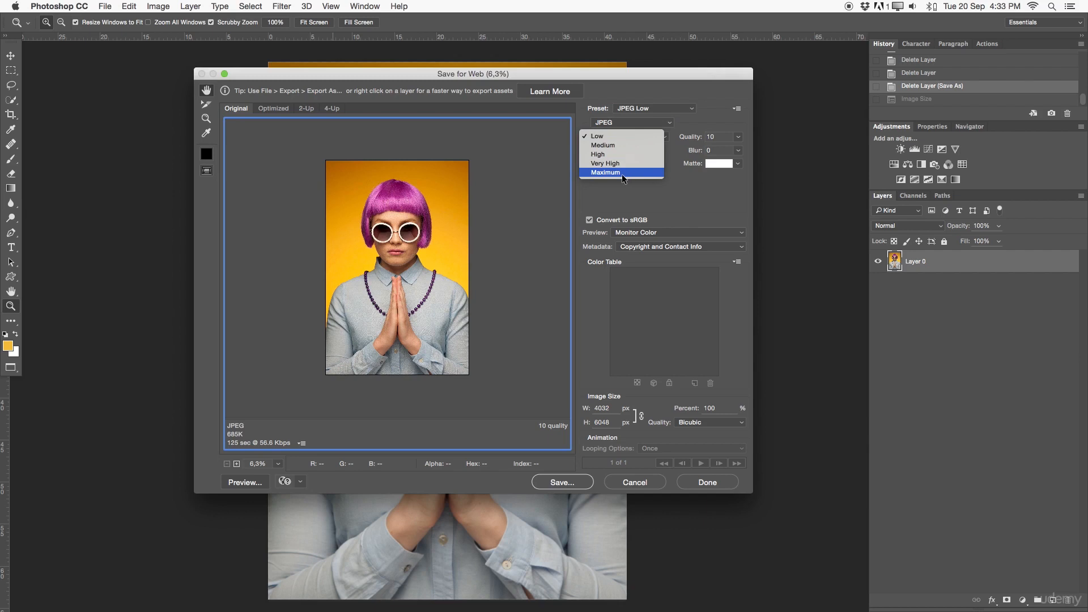
{"action": "left_click", "coordinate": [305, 391]}
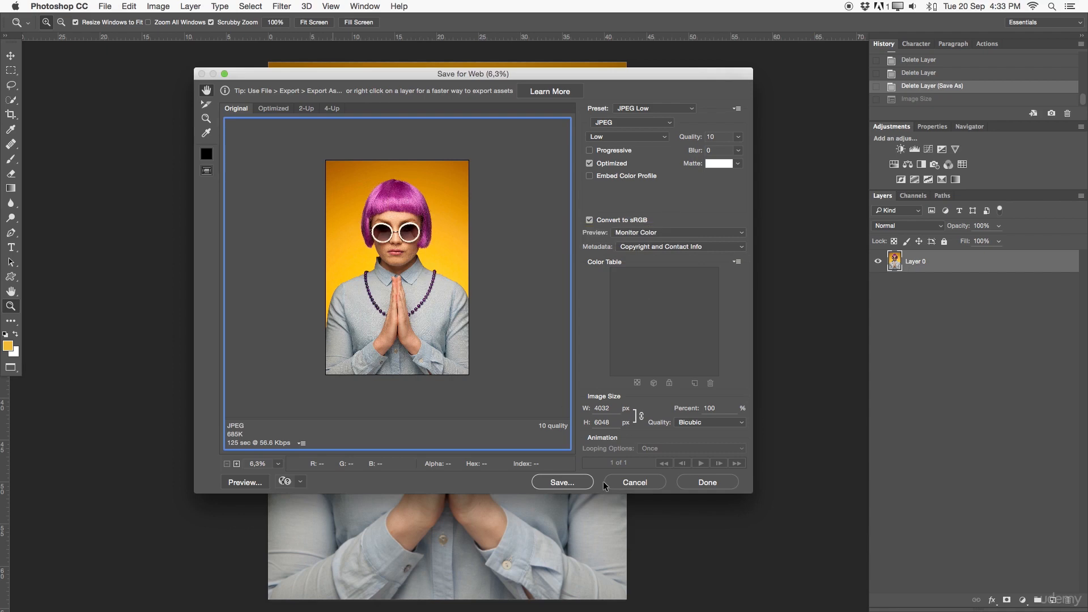
{"action": "double_click", "coordinate": [616, 408]}
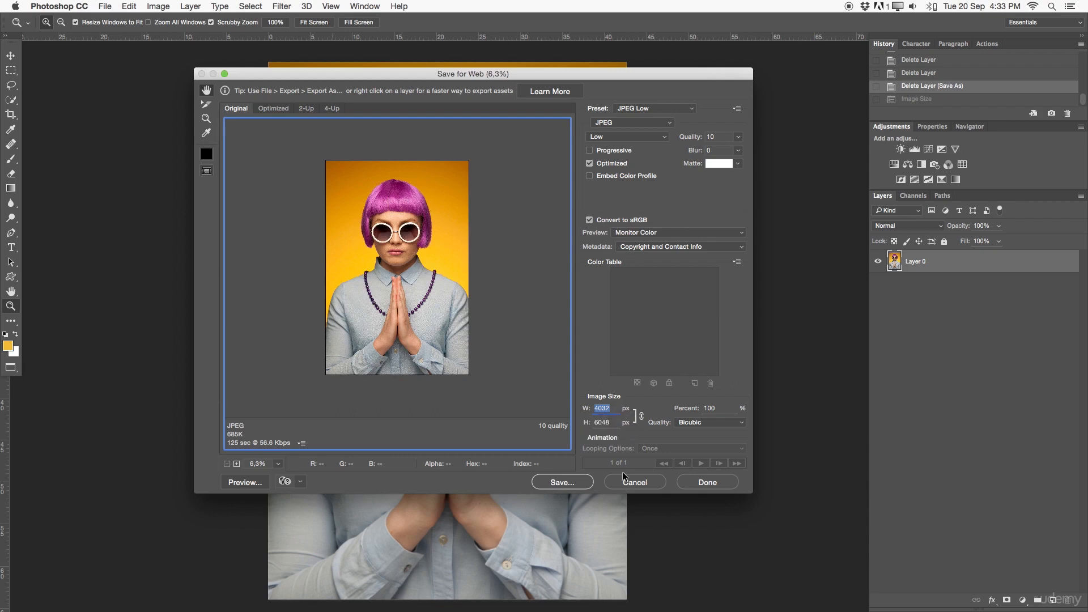
{"action": "left_click", "coordinate": [690, 483]}
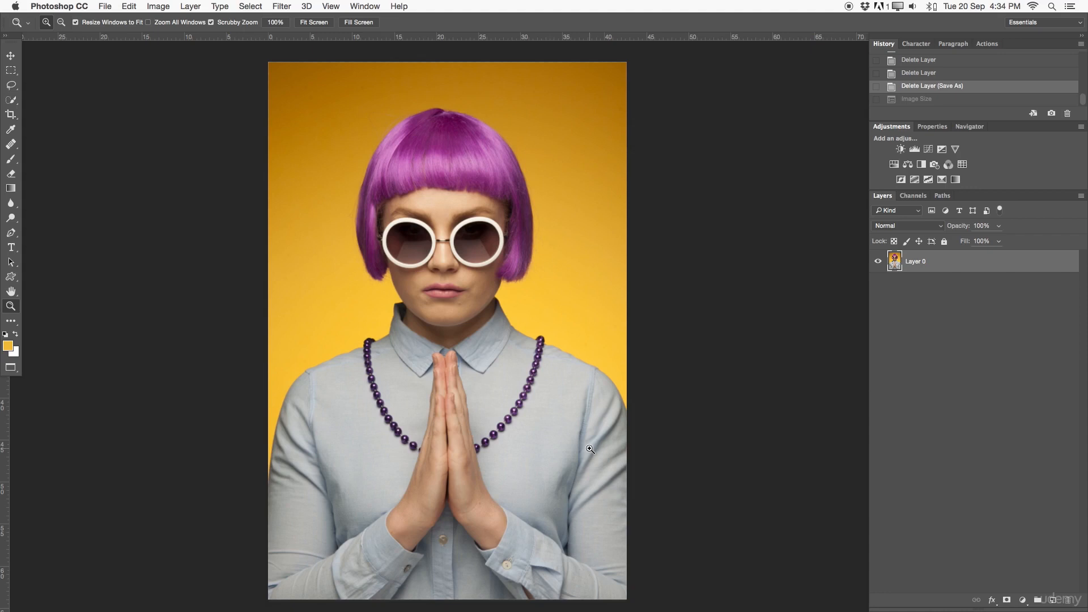
Save the document and switch it to the standard windowed screen mode.
{"action": "key", "text": "super+s"}
{"action": "key", "text": "f"}
{"action": "key", "text": "f"}
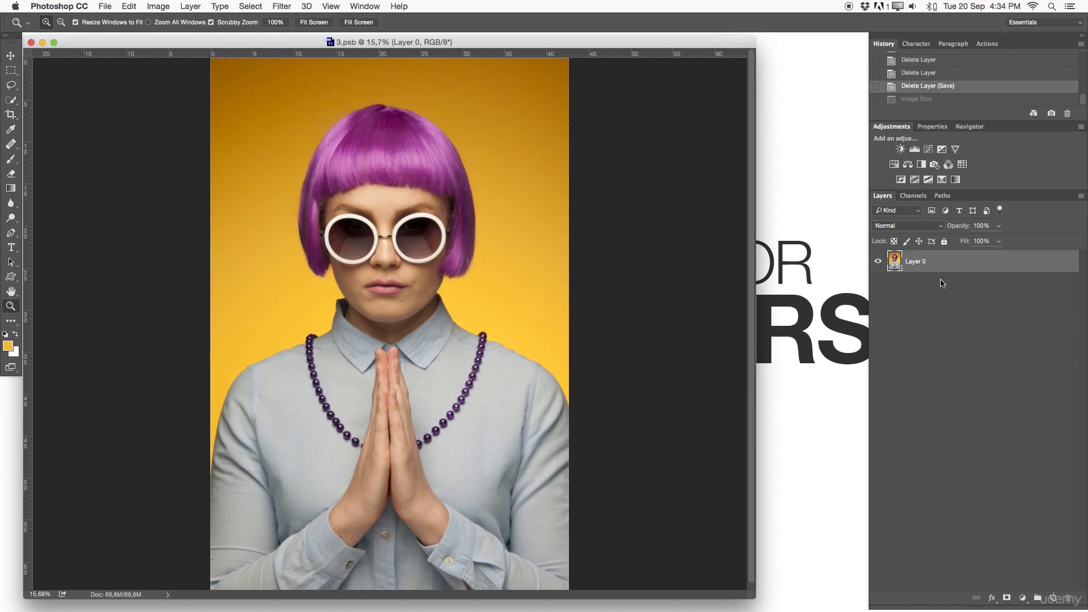
Duplicate Layer 0 and add a Levels adjustment layer above the copy, saving the layered document.
{"action": "key", "text": "super+j"}
{"action": "left_click", "coordinate": [914, 149]}
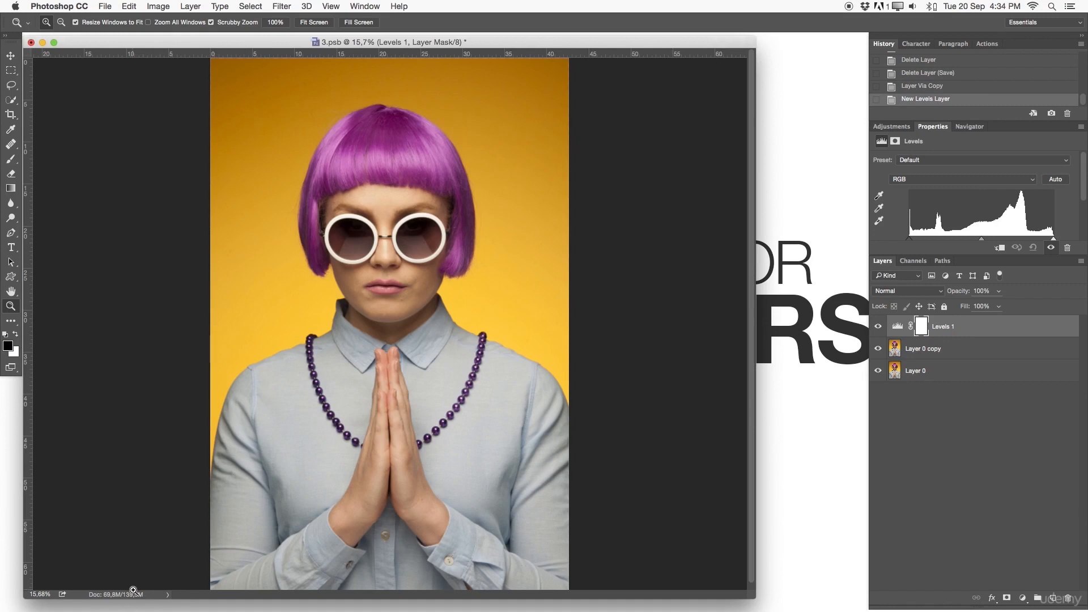
{"action": "key", "text": "super+s"}
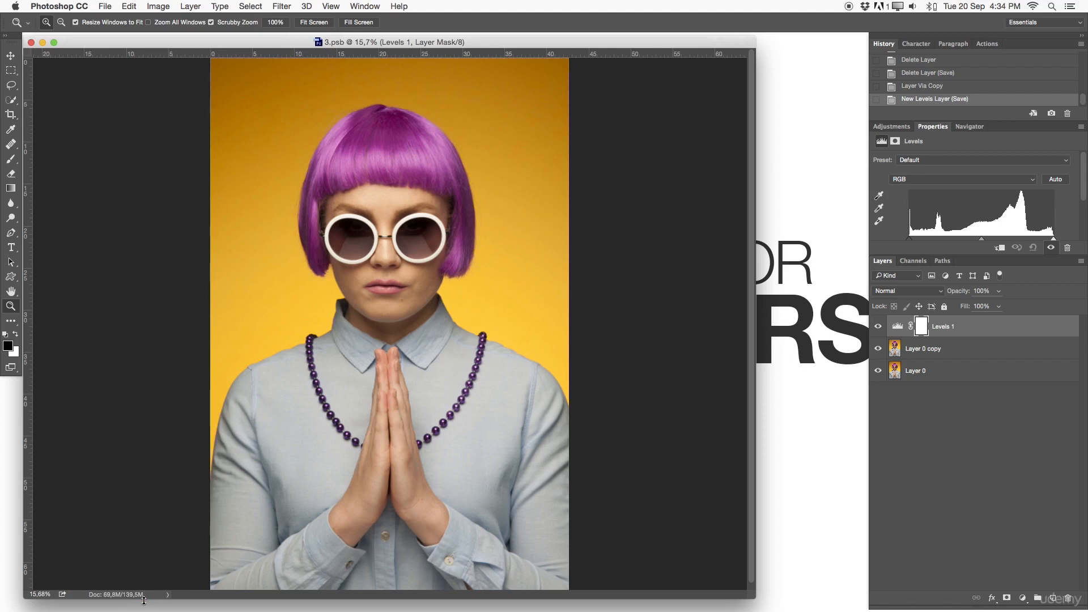
{"action": "left_click", "coordinate": [111, 7]}
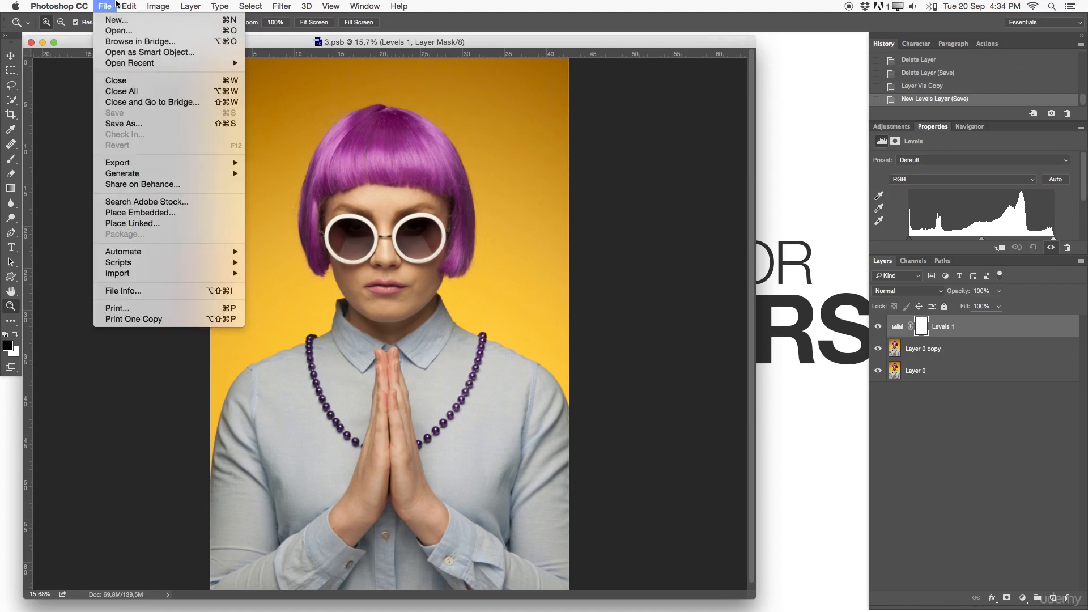
{"action": "key", "text": "Escape"}
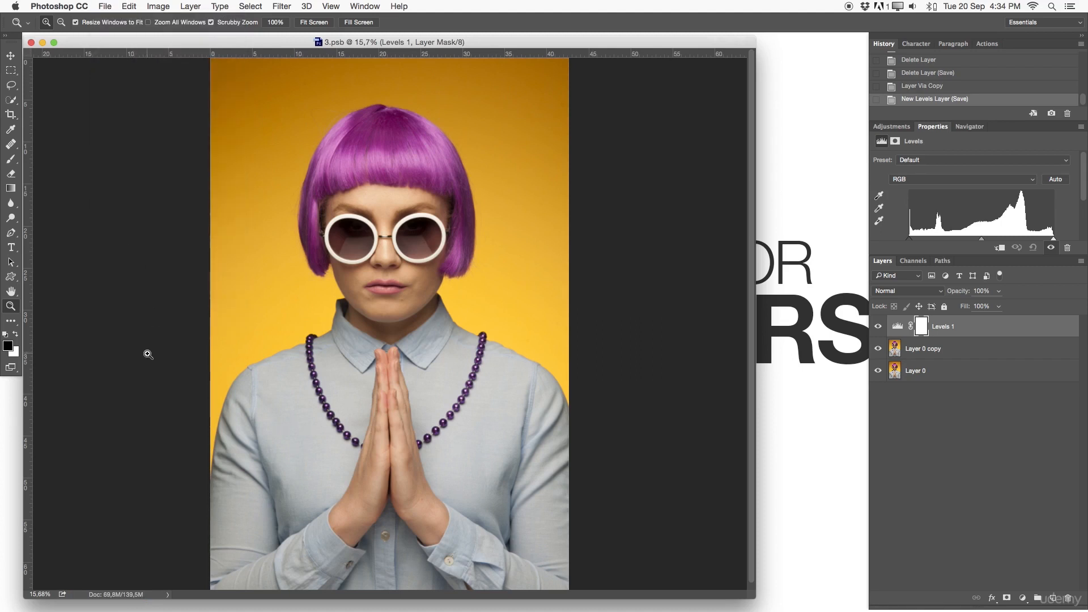